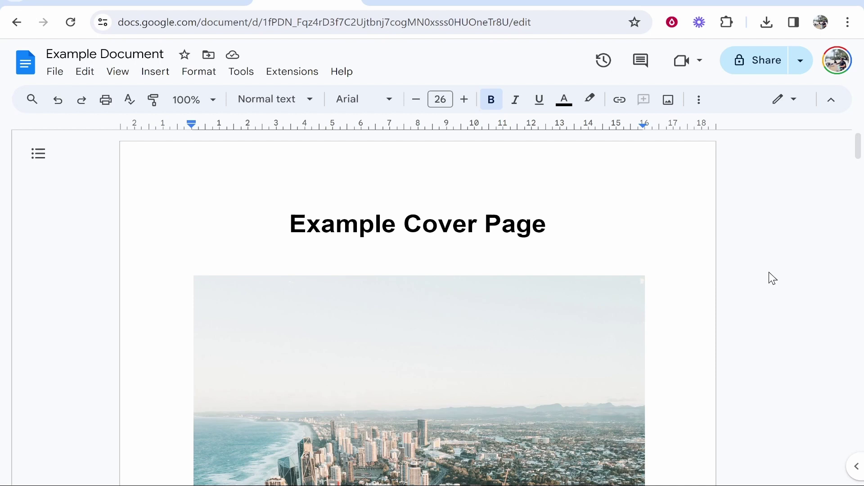
# Add top-right page numbers to all pages, with the cover page numbered 1.
pyautogui.scroll(-20, 408, 224)
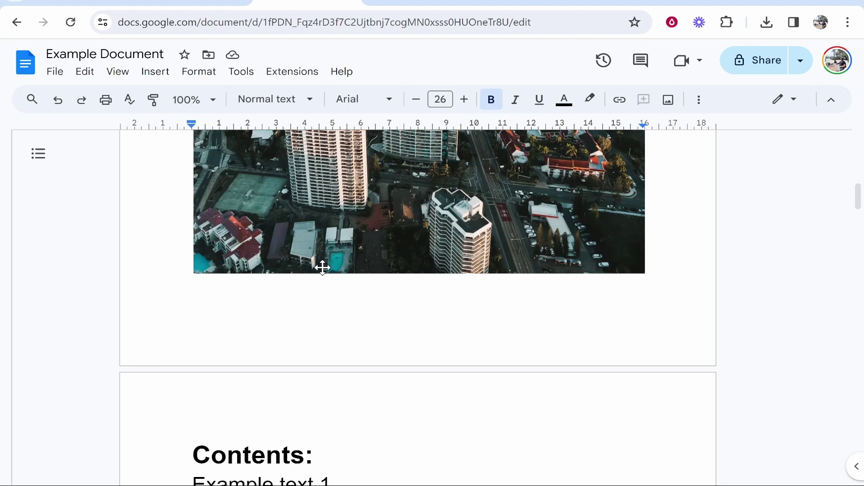
pyautogui.scroll(20, 343, 271)
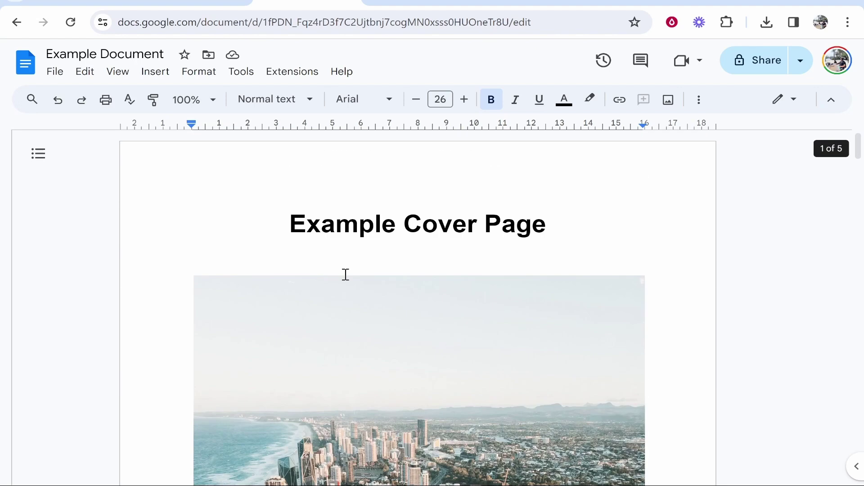
pyautogui.scroll(-1, 451, 234)
pyautogui.scroll(-20, 451, 234)
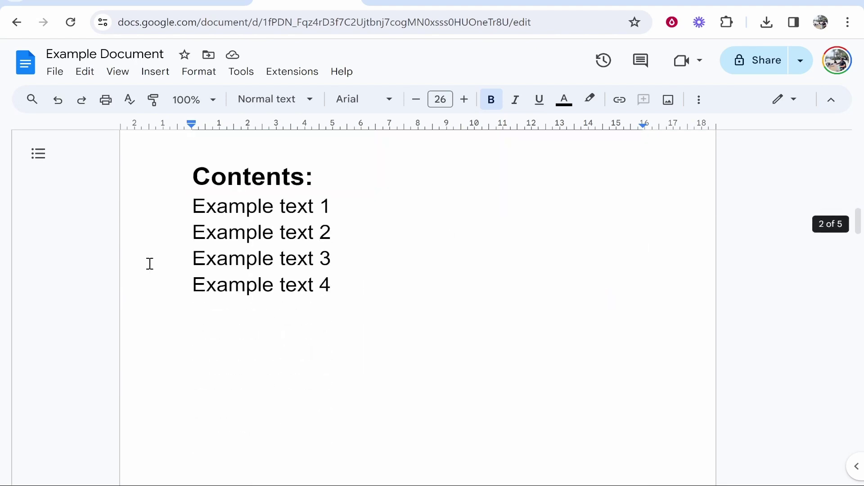
pyautogui.scroll(-15, 337, 304)
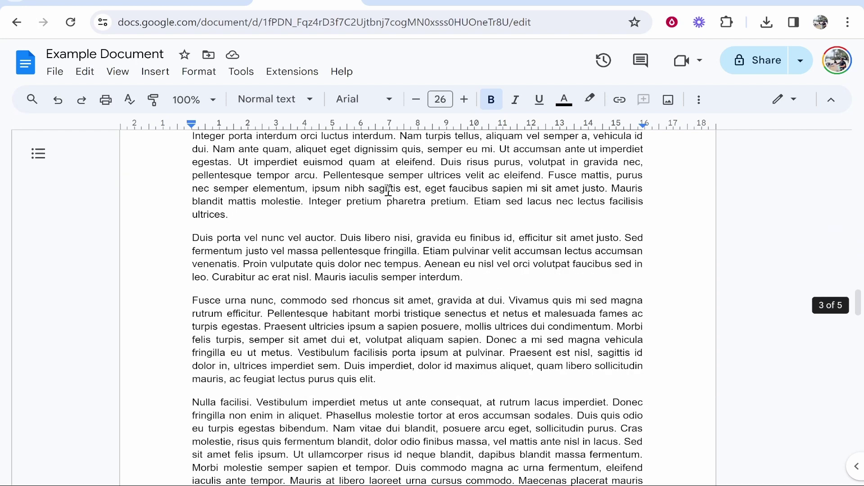
pyautogui.scroll(-10, 489, 257)
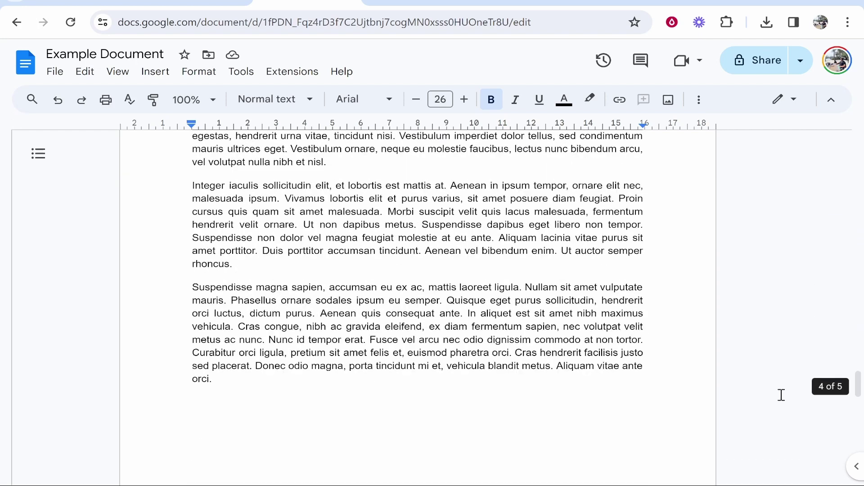
pyautogui.scroll(-5, 842, 395)
pyautogui.hotkey('ctrl', 'End')
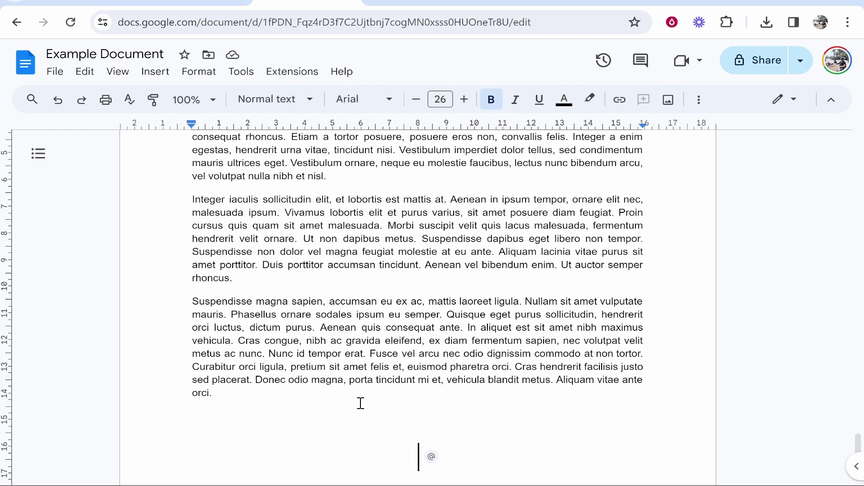
pyautogui.click(153, 71)
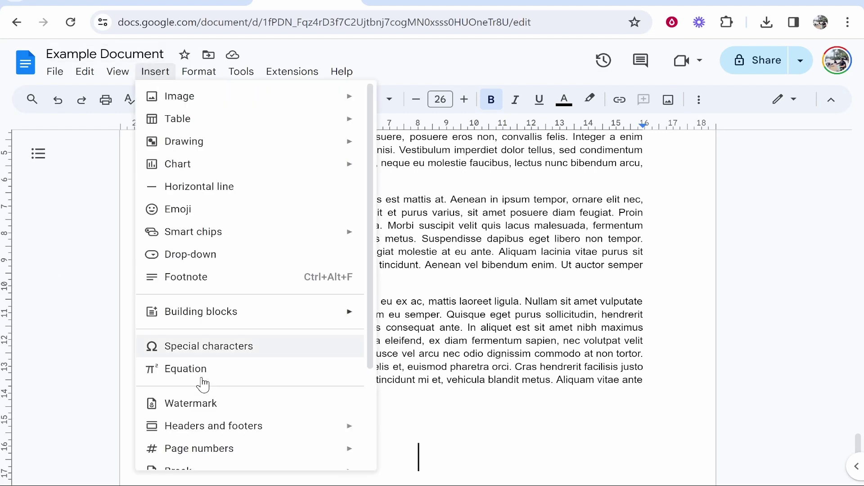
pyautogui.moveTo(208, 457)
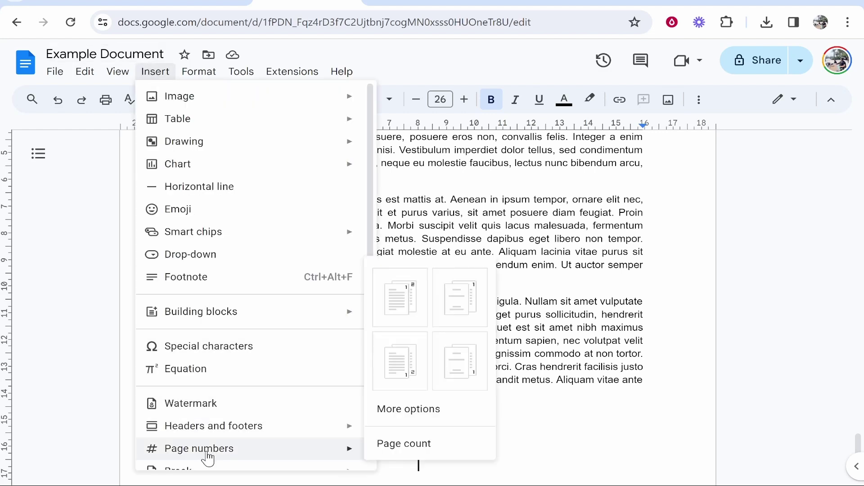
pyautogui.click(401, 299)
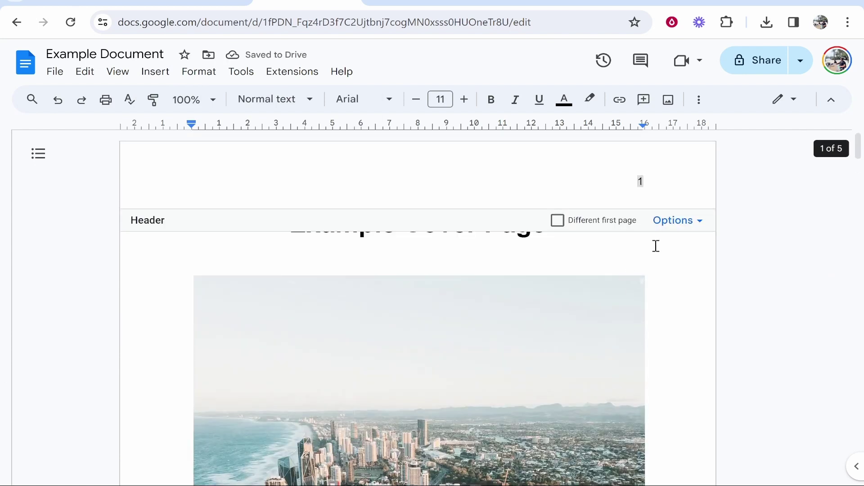
pyautogui.click(676, 272)
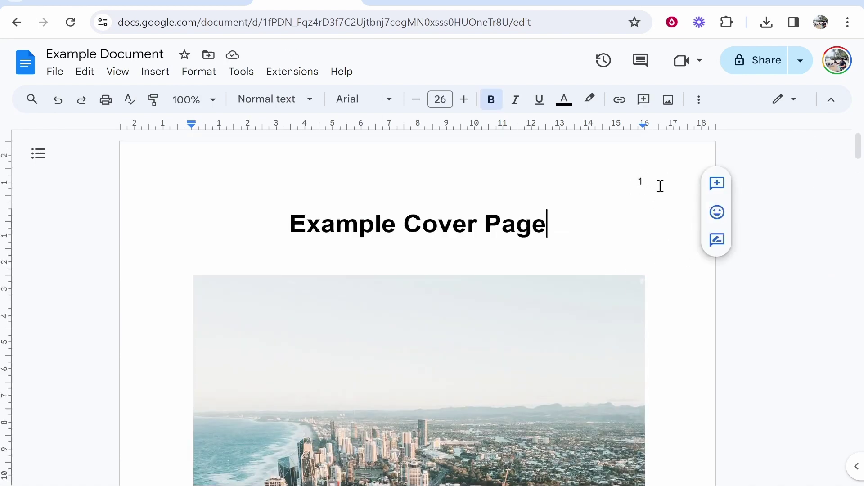
# Try editing the page number in the Contents page header, then return to the Contents text.
pyautogui.scroll(-15, 658, 189)
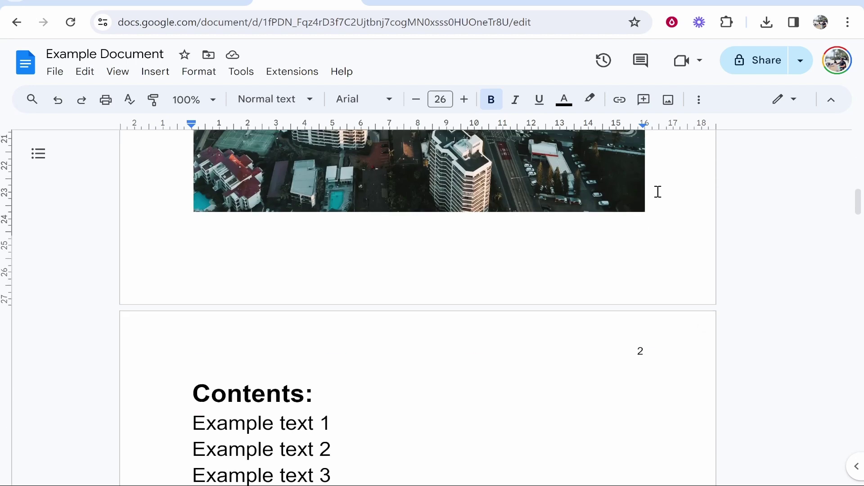
pyautogui.scroll(-3, 659, 211)
pyautogui.scroll(-8, 580, 173)
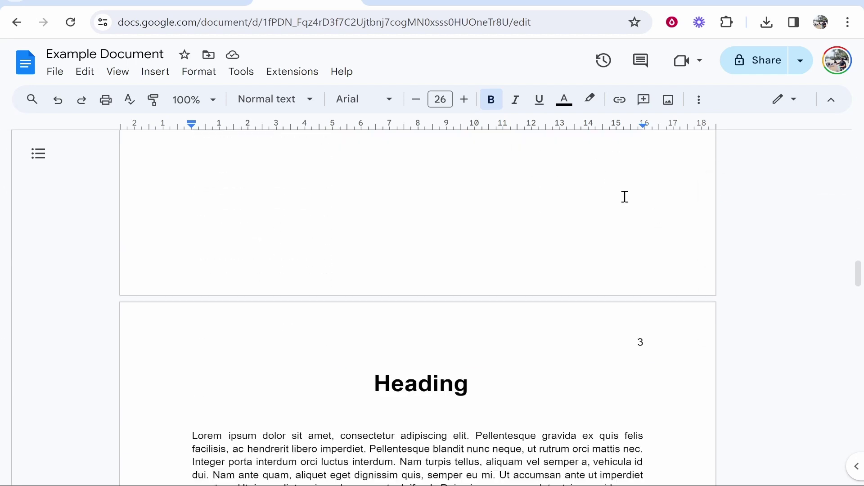
pyautogui.scroll(-4, 625, 197)
pyautogui.click(652, 169)
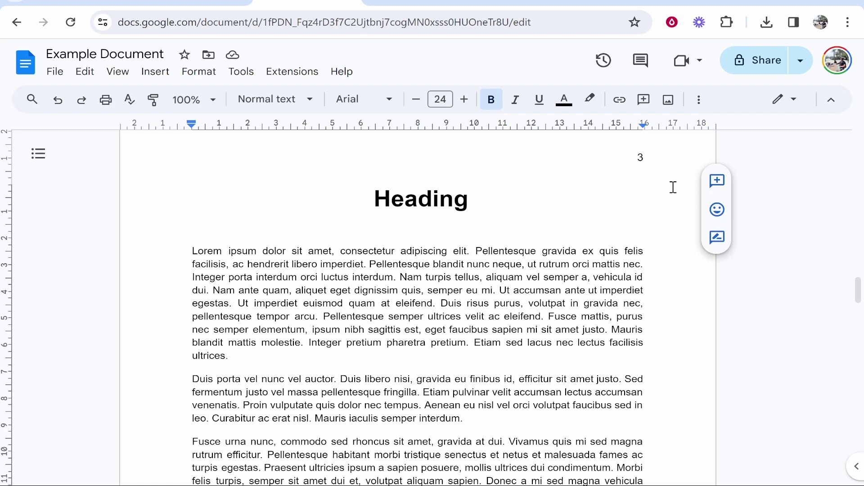
pyautogui.scroll(10, 673, 187)
pyautogui.click(636, 346)
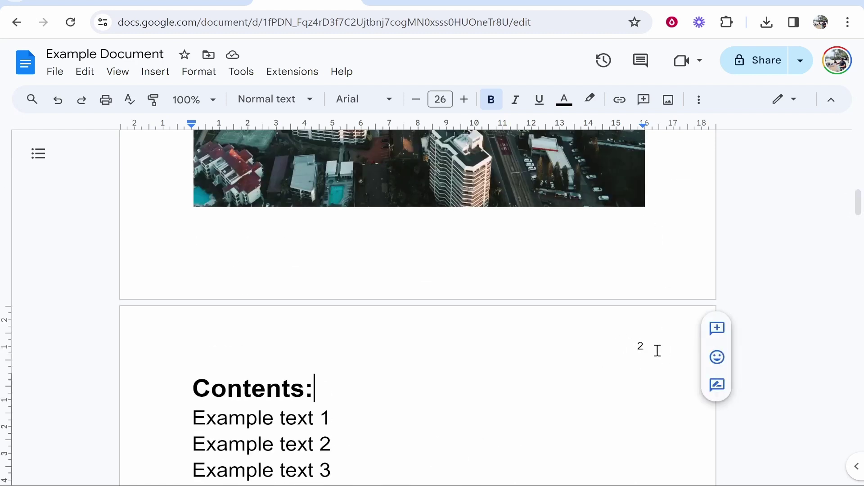
pyautogui.scroll(3, 653, 349)
pyautogui.scroll(-3, 654, 349)
pyautogui.click(649, 344)
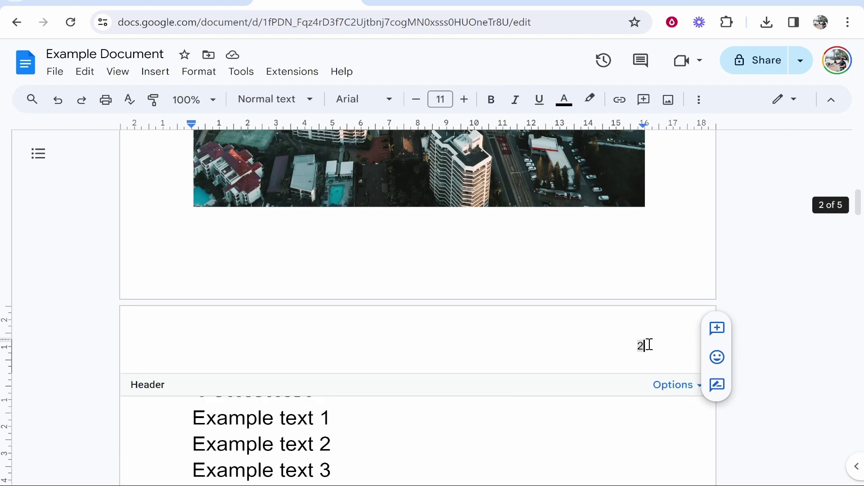
pyautogui.press('Escape')
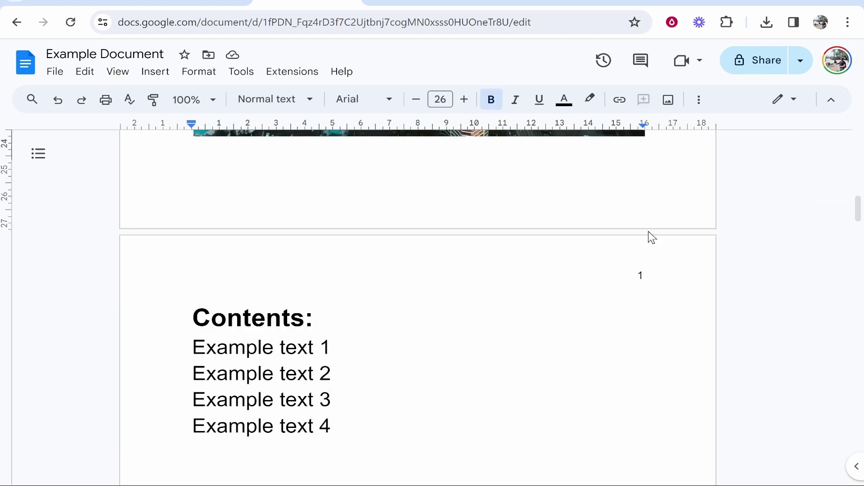
# Undo the most recent page-number change from page 4's body text.
pyautogui.press('pageup')
pyautogui.press('pageup')
pyautogui.press('pageup')
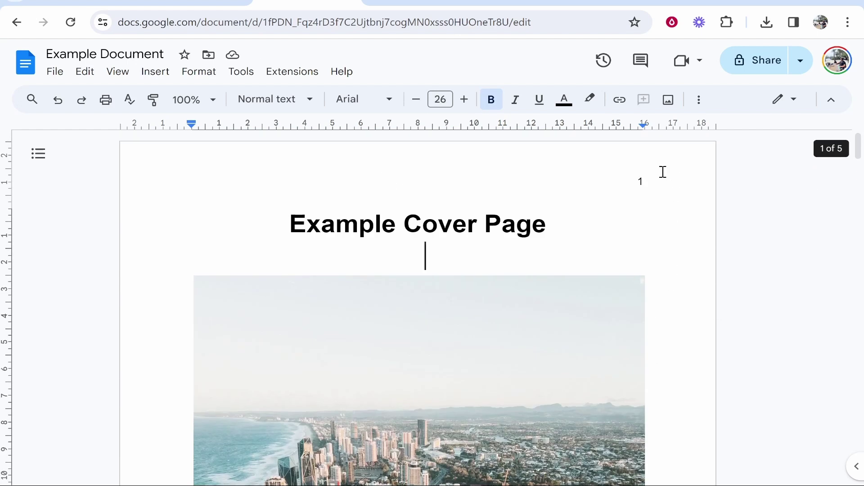
pyautogui.scroll(-15, 636, 179)
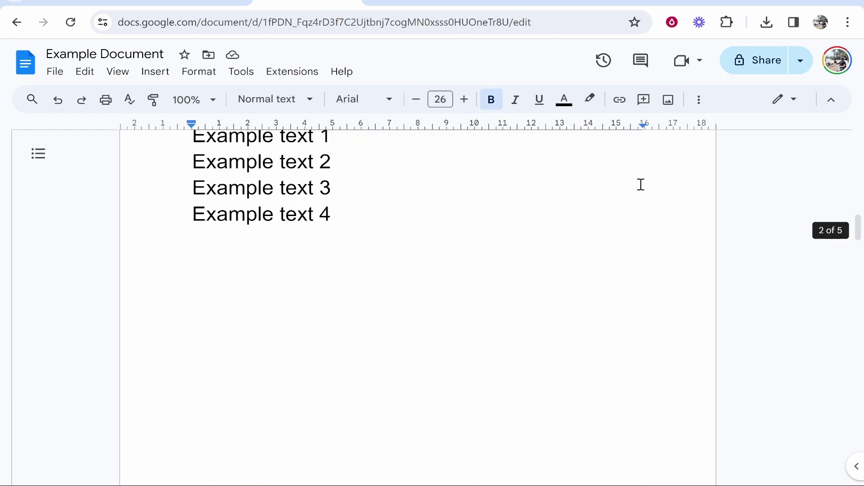
pyautogui.scroll(-15, 642, 223)
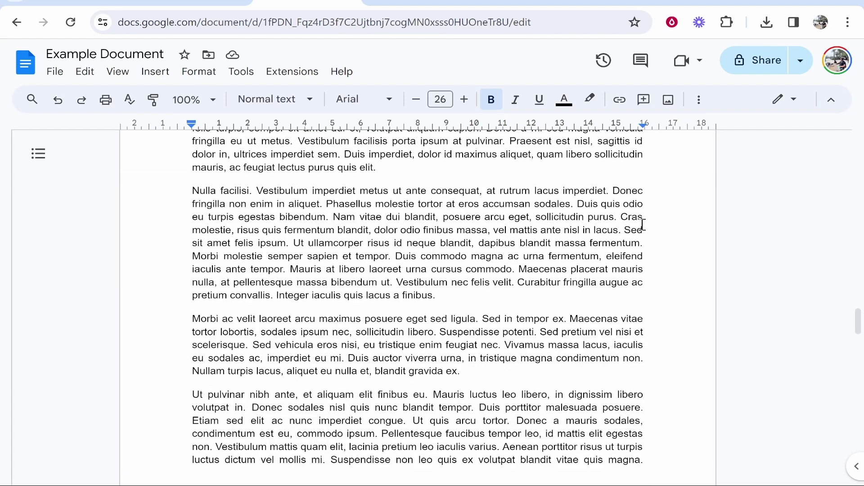
pyautogui.click(643, 237)
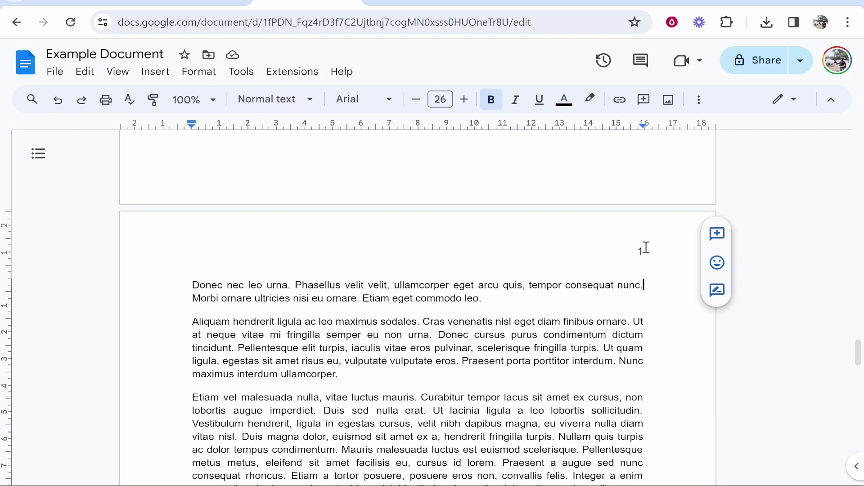
pyautogui.hotkey('ctrl', 'z')
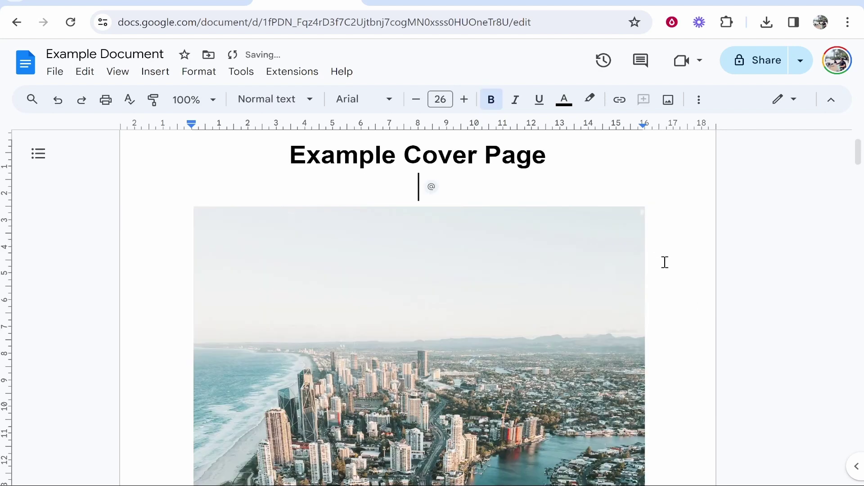
pyautogui.scroll(-10, 556, 293)
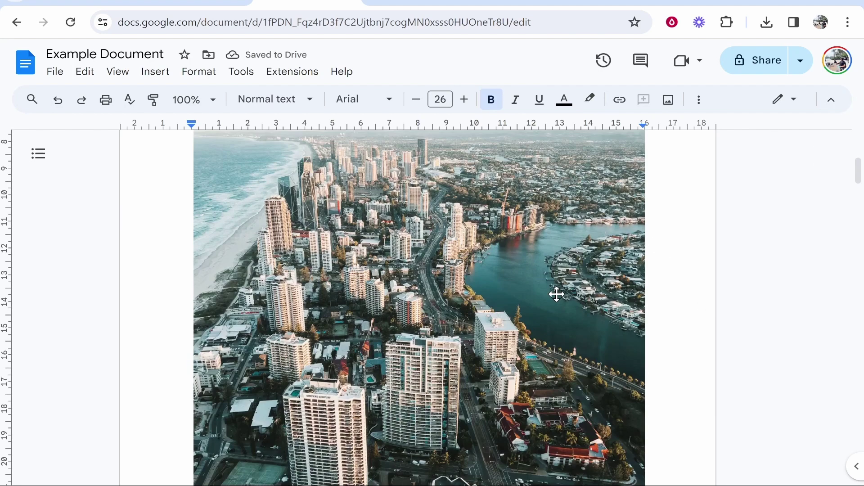
pyautogui.scroll(-20, 620, 214)
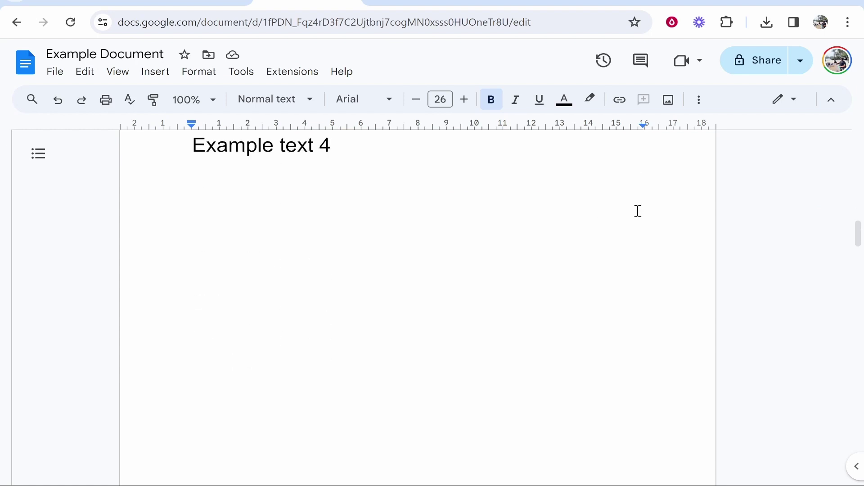
# Start a new blank document and scroll Example Document to its Contents page.
pyautogui.hotkey('ctrl', 'Home')
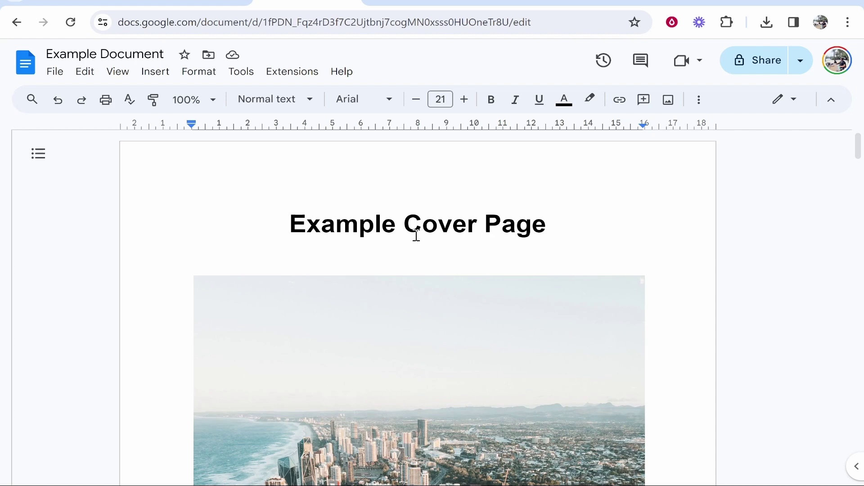
pyautogui.click(56, 71)
pyautogui.moveTo(202, 96)
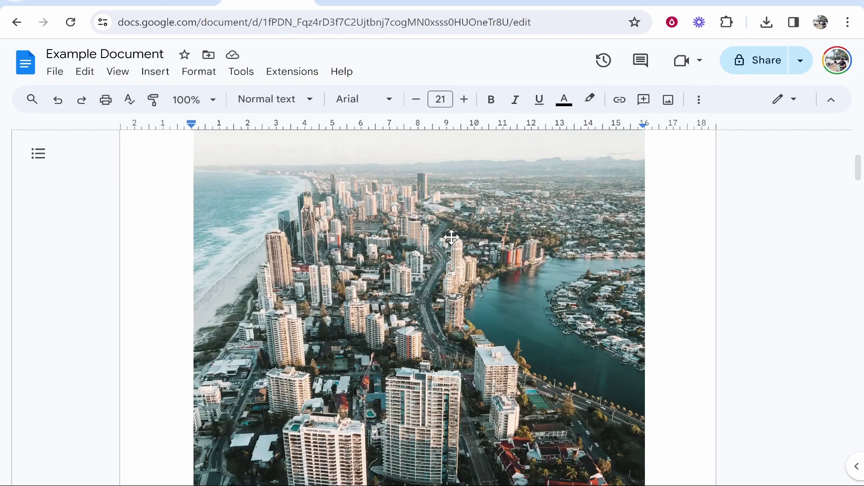
pyautogui.scroll(-5, 356, 302)
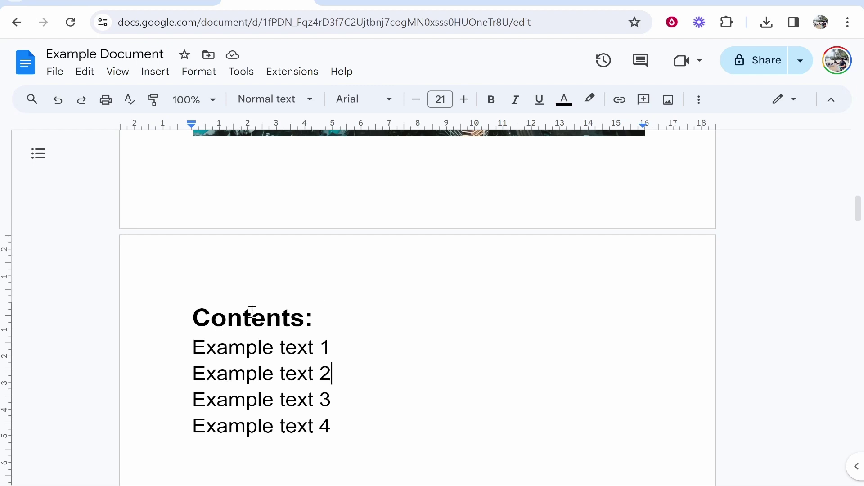
pyautogui.scroll(12, 394, 265)
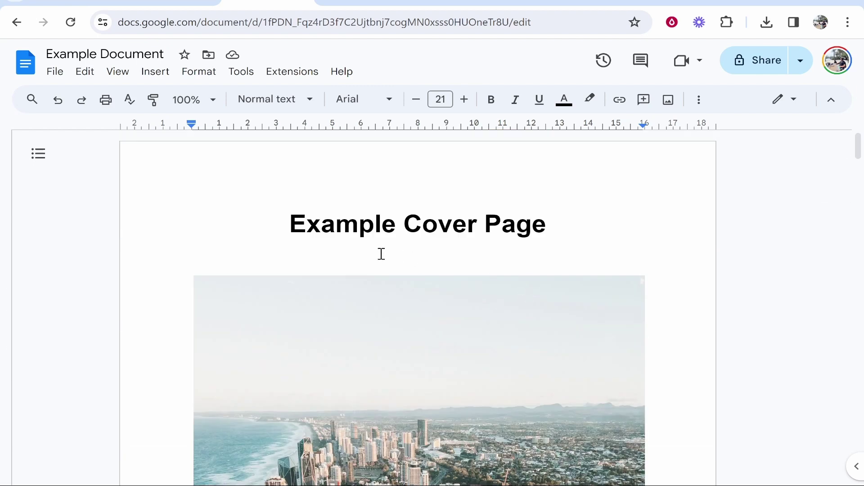
pyautogui.scroll(-10, 372, 230)
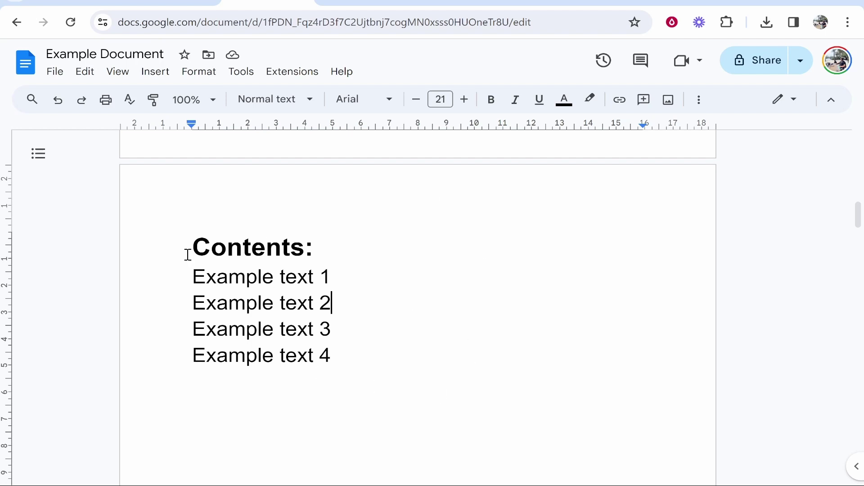
# Select from 'Contents:' to the end of Example Document and copy it.
pyautogui.moveTo(188, 255); pyautogui.dragTo(656, 378)
pyautogui.scroll(-5, 386, 266)
pyautogui.scroll(-10, 558, 320)
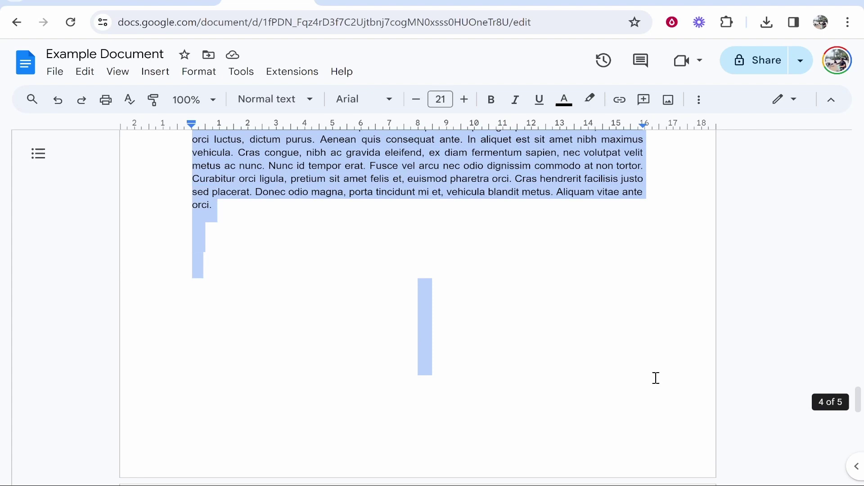
pyautogui.scroll(5, 657, 450)
pyautogui.scroll(-6, 654, 454)
pyautogui.scroll(6, 650, 447)
pyautogui.rightClick(344, 316)
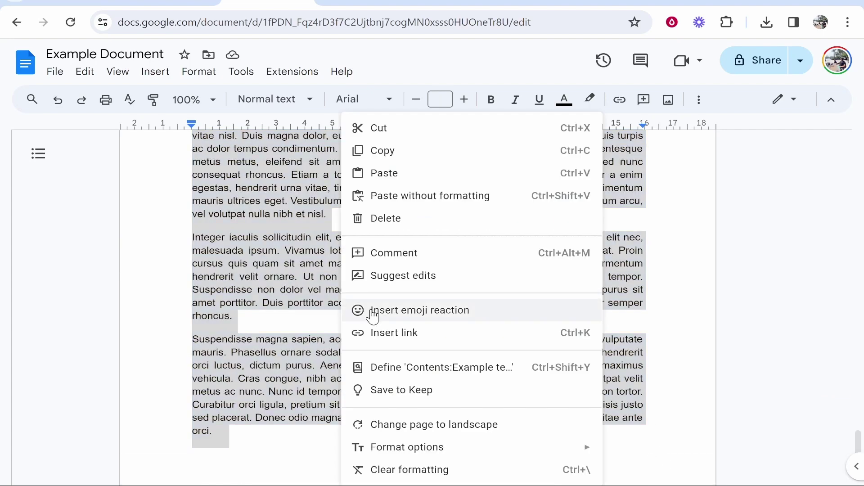
pyautogui.click(380, 150)
# Clear the selection and scroll through the rest of Example Document.
pyautogui.scroll(-3, 414, 285)
pyautogui.scroll(8, 415, 285)
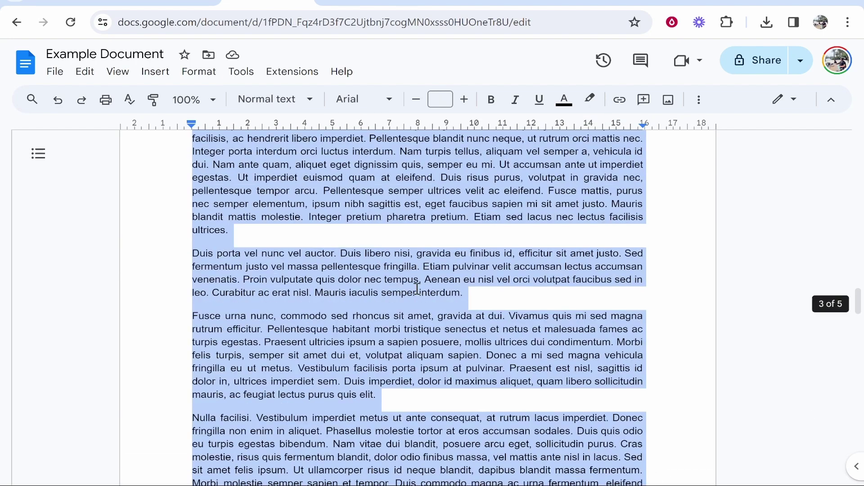
pyautogui.scroll(15, 417, 288)
pyautogui.scroll(-2, 301, 325)
pyautogui.click(301, 324)
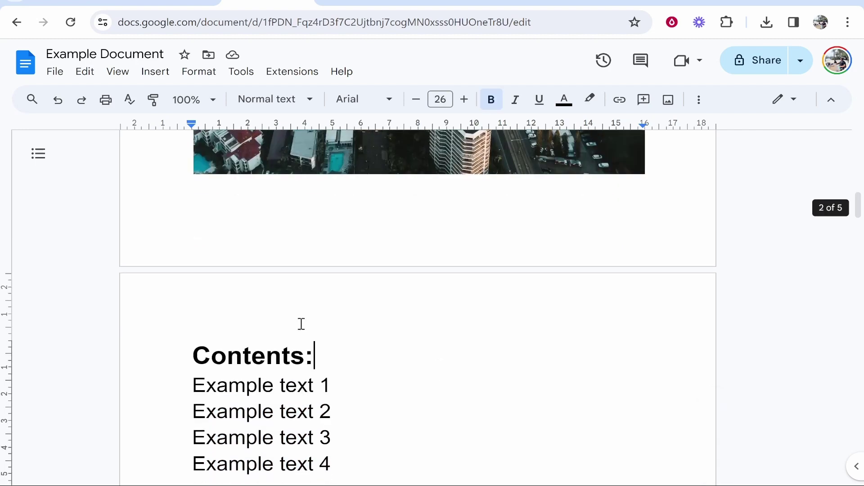
pyautogui.scroll(-2, 264, 365)
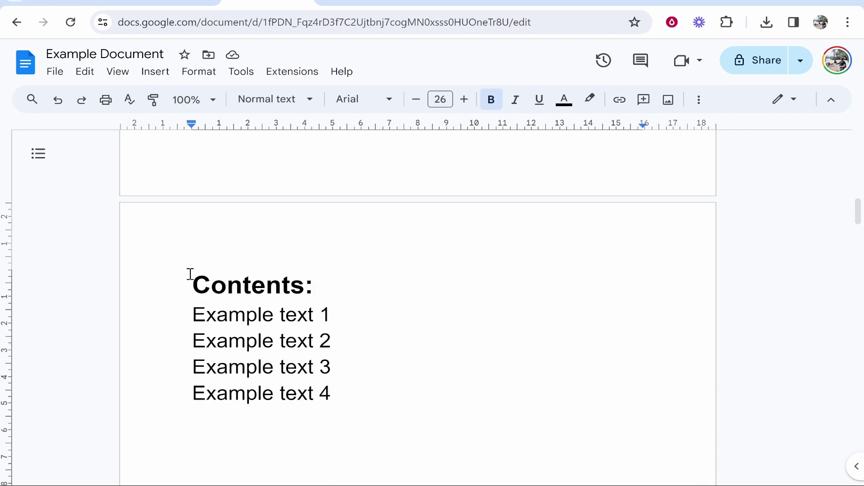
pyautogui.scroll(-20, 410, 384)
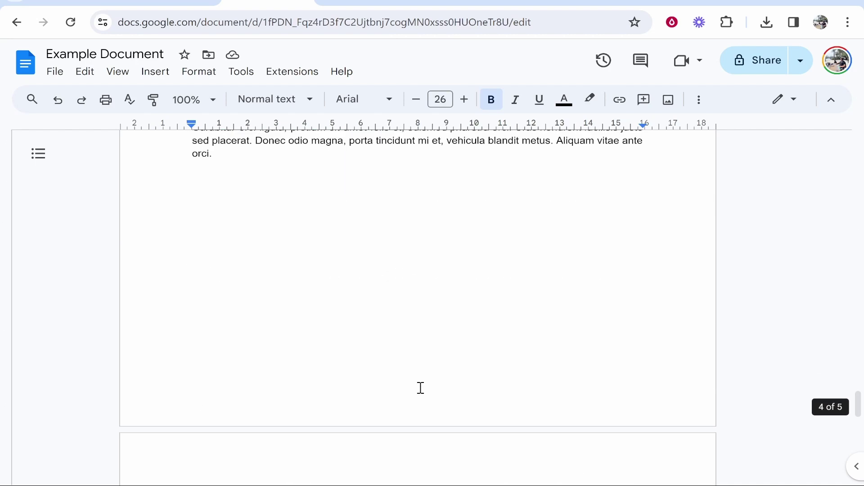
pyautogui.scroll(-8, 346, 378)
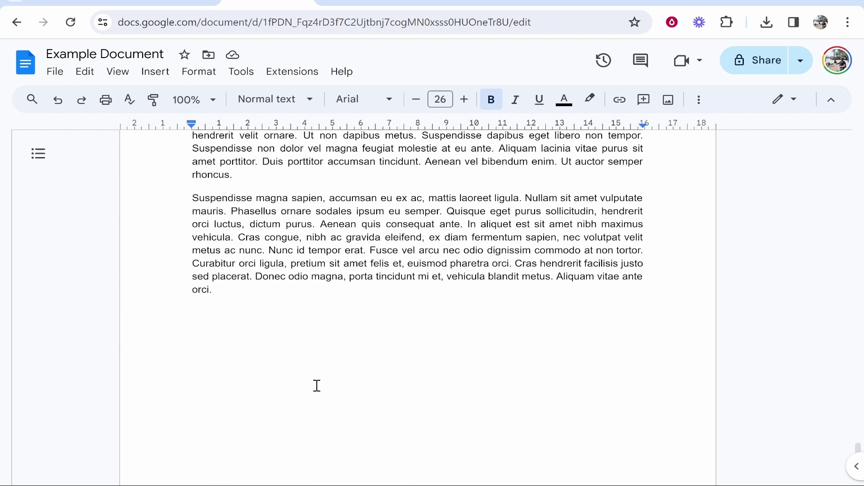
# Paste the copied Contents and text pages into the Untitled document.
pyautogui.click(386, 3)
pyautogui.rightClick(295, 290)
pyautogui.click(362, 302)
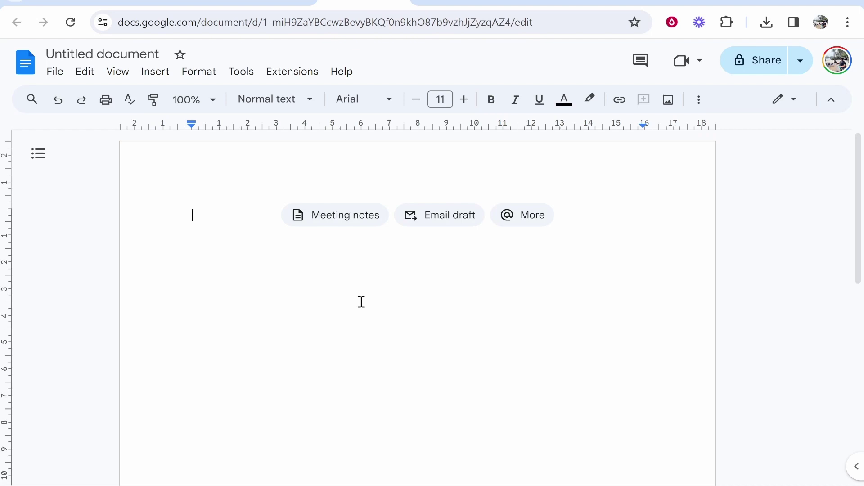
pyautogui.scroll(15, 362, 301)
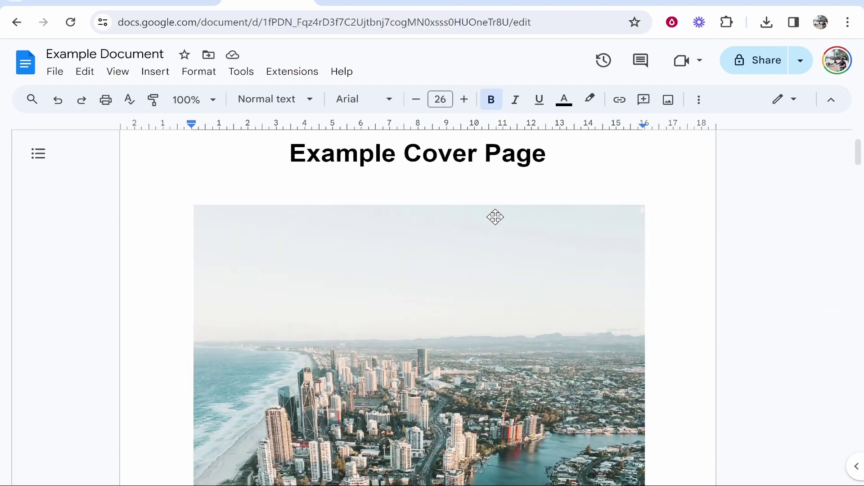
pyautogui.scroll(-15, 366, 171)
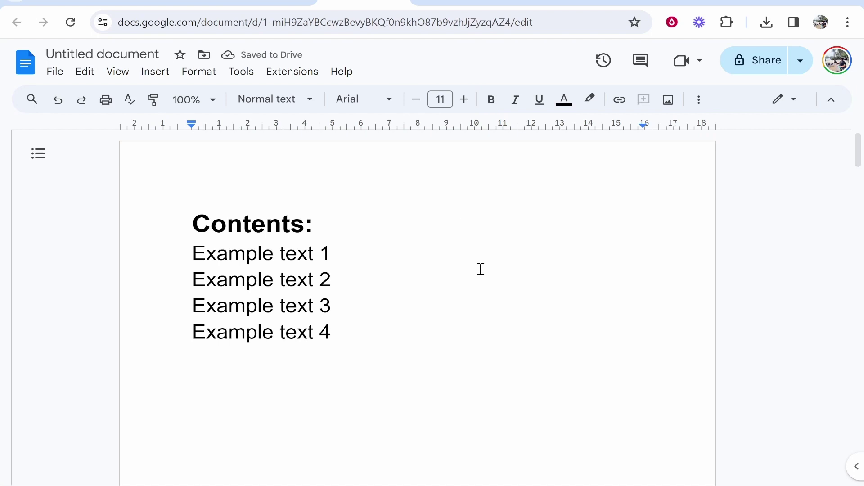
# In Example Document, select from the Contents heading through the end of the text pages.
pyautogui.click(295, 13)
pyautogui.scroll(10, 665, 276)
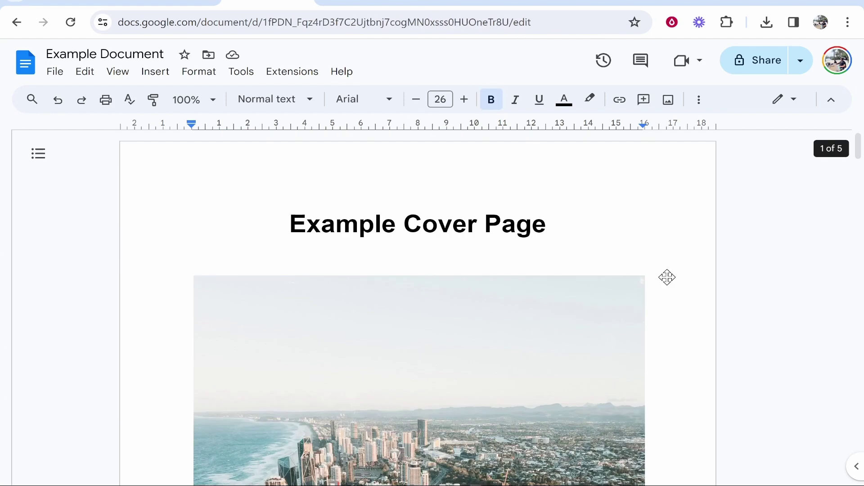
pyautogui.scroll(-10, 398, 226)
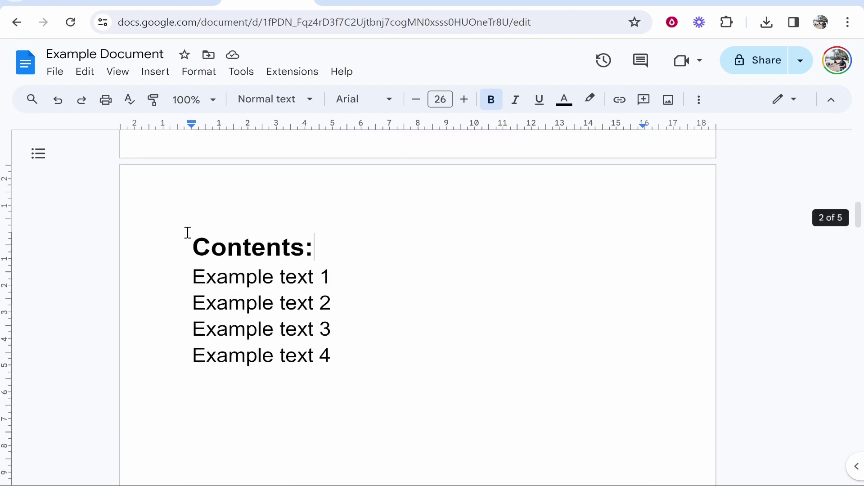
pyautogui.moveTo(188, 232); pyautogui.dragTo(463, 324)
pyautogui.scroll(-5, 463, 324)
pyautogui.scroll(-20, 534, 358)
pyautogui.moveTo(534, 358); pyautogui.dragTo(610, 411)
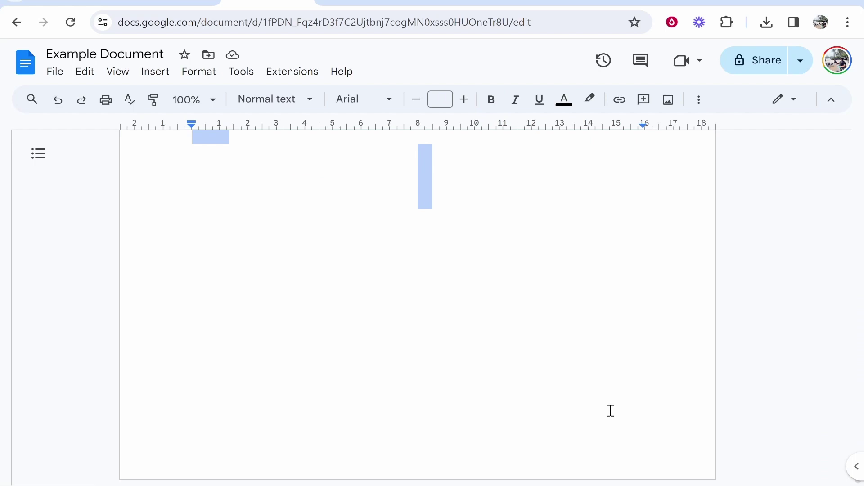
# Delete the selected Contents and text pages, leaving only Example Document's cover page.
pyautogui.press('BackSpace')
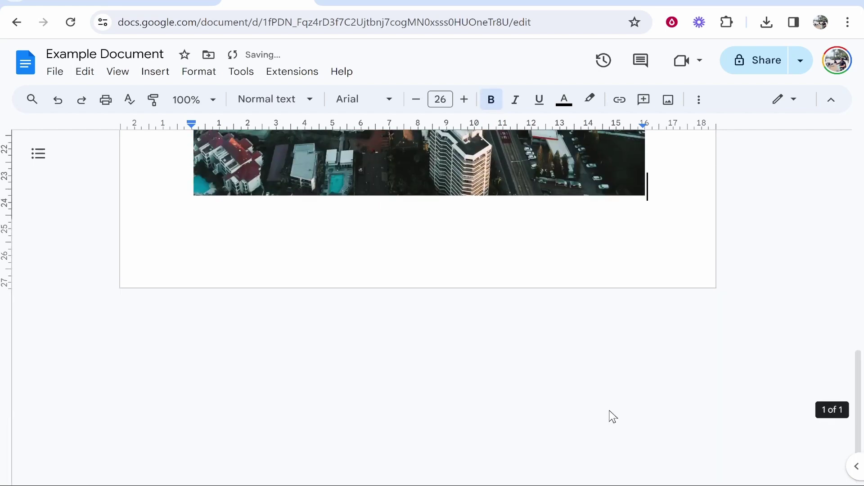
pyautogui.scroll(14, 613, 404)
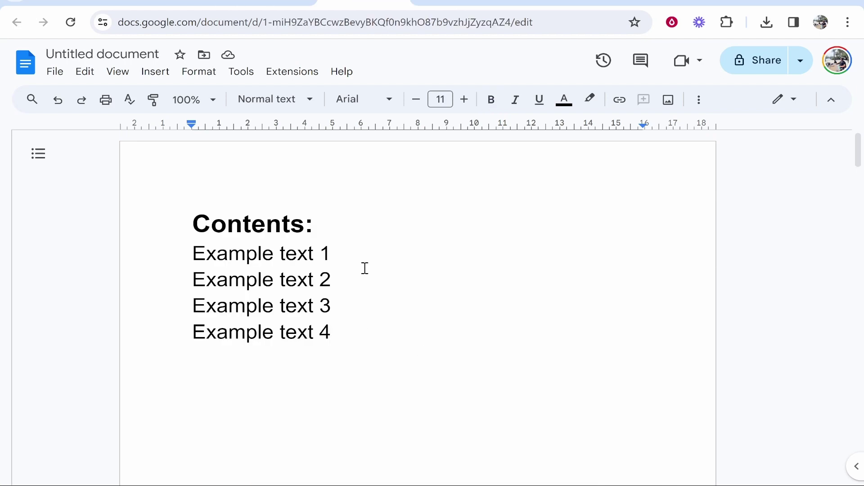
pyautogui.scroll(-15, 365, 270)
pyautogui.scroll(8, 391, 291)
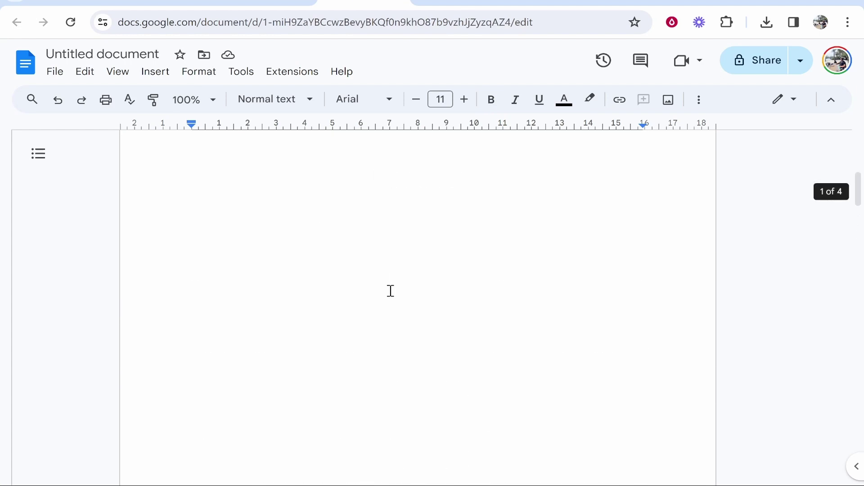
pyautogui.scroll(5, 390, 291)
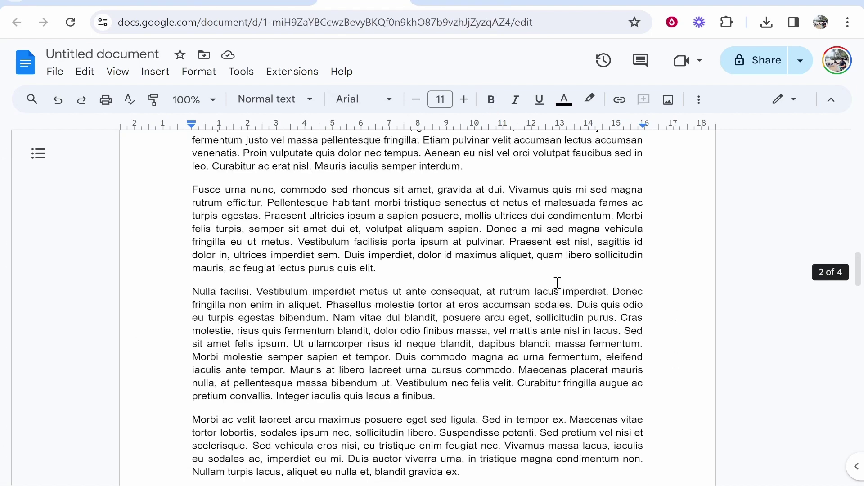
pyautogui.scroll(-3, 556, 283)
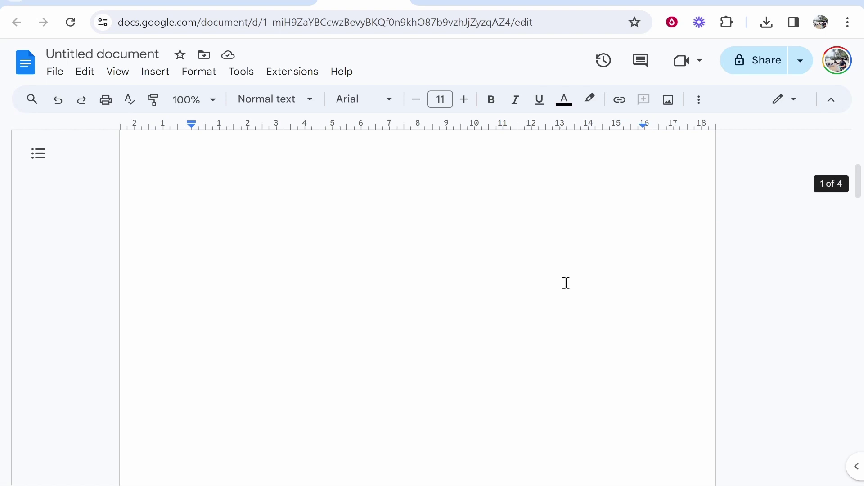
# Number the Untitled document's pages 1–4 at the top right.
pyautogui.click(163, 71)
pyautogui.moveTo(335, 449)
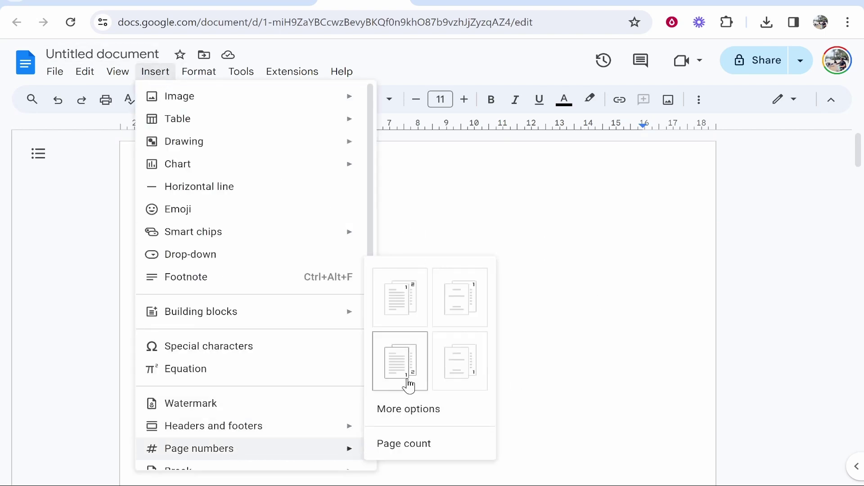
pyautogui.click(400, 298)
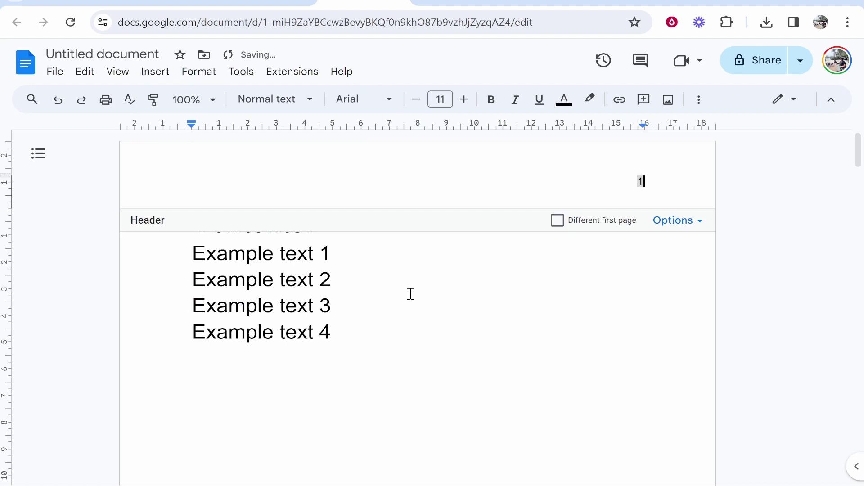
pyautogui.click(651, 284)
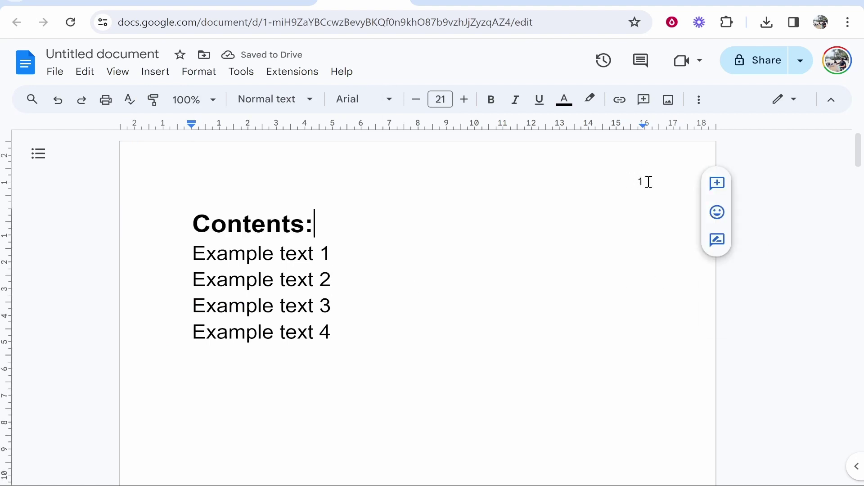
pyautogui.scroll(-10, 521, 297)
pyautogui.scroll(-15, 637, 266)
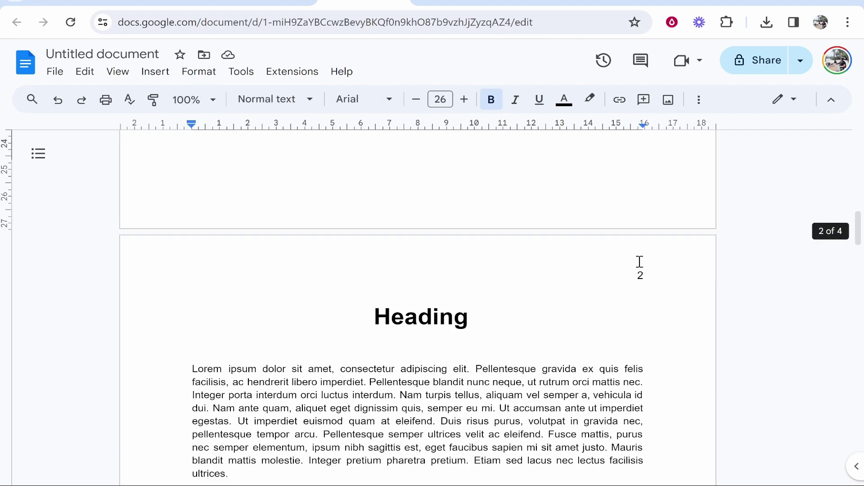
pyautogui.scroll(-5, 636, 270)
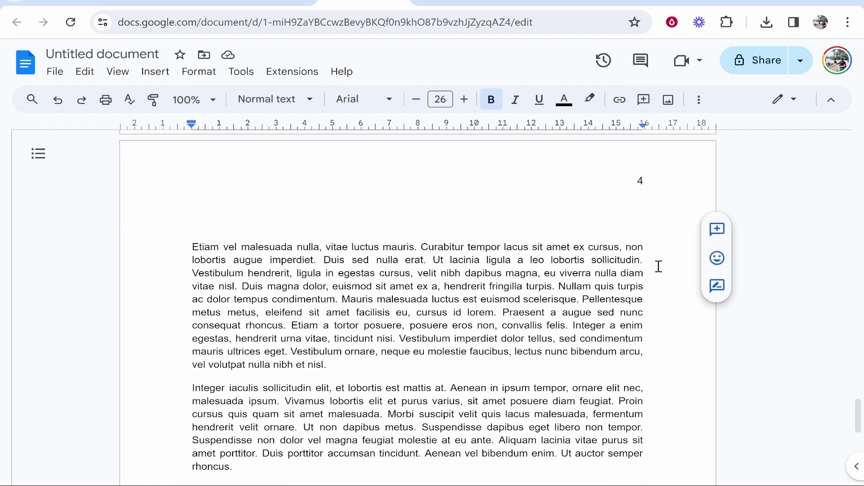
# Switch to Example Document and back to the Untitled document.
pyautogui.hotkey('ctrl', 'shift', 'Tab')
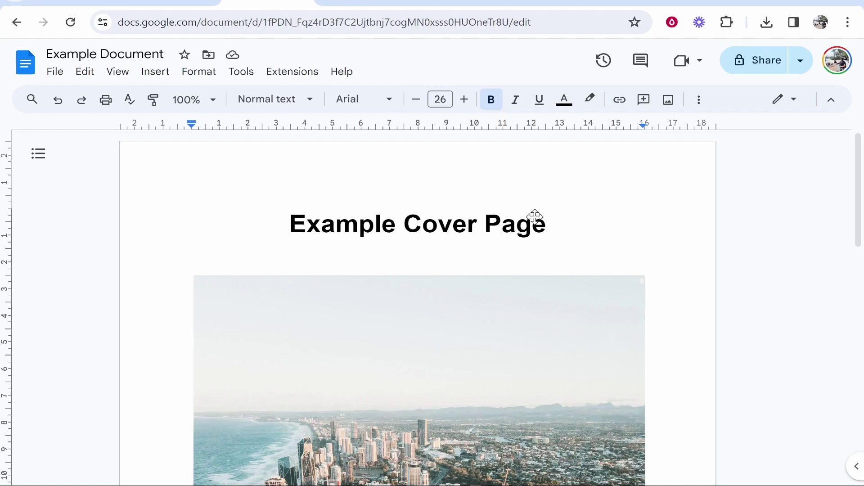
pyautogui.hotkey('ctrl', 'Tab')
pyautogui.scroll(20, 534, 375)
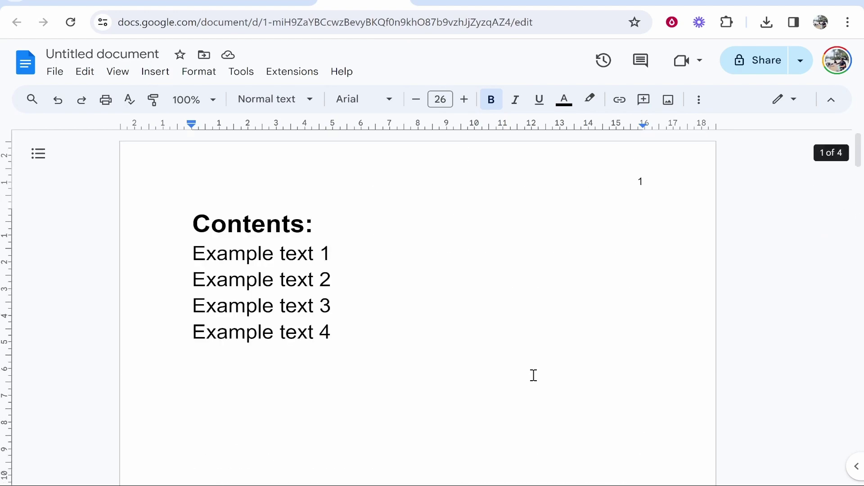
# Download the Untitled document as a PDF file.
pyautogui.click(56, 79)
pyautogui.moveTo(141, 232)
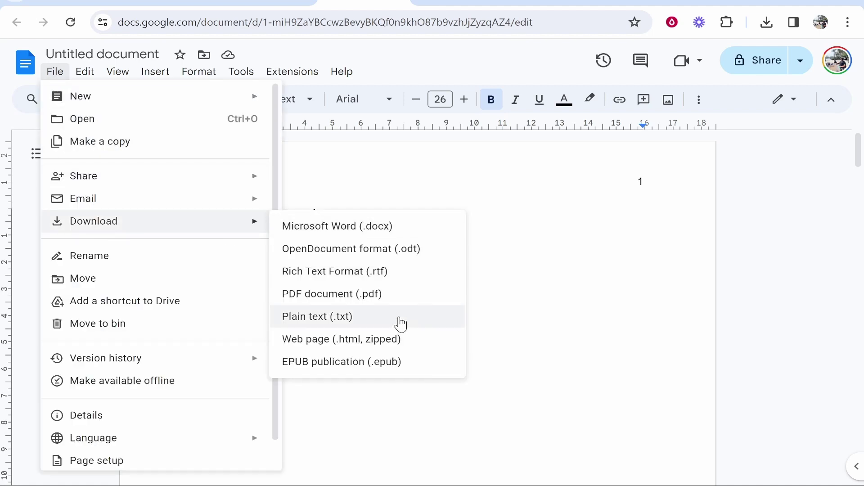
pyautogui.click(377, 297)
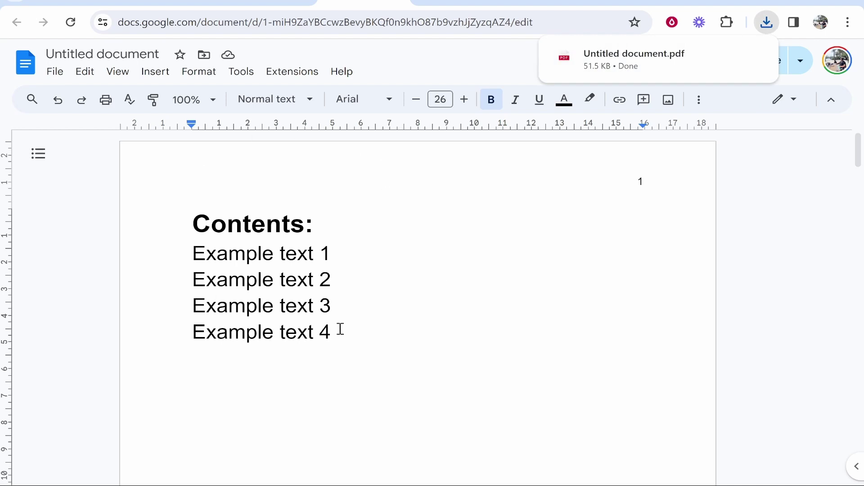
pyautogui.scroll(-20, 449, 193)
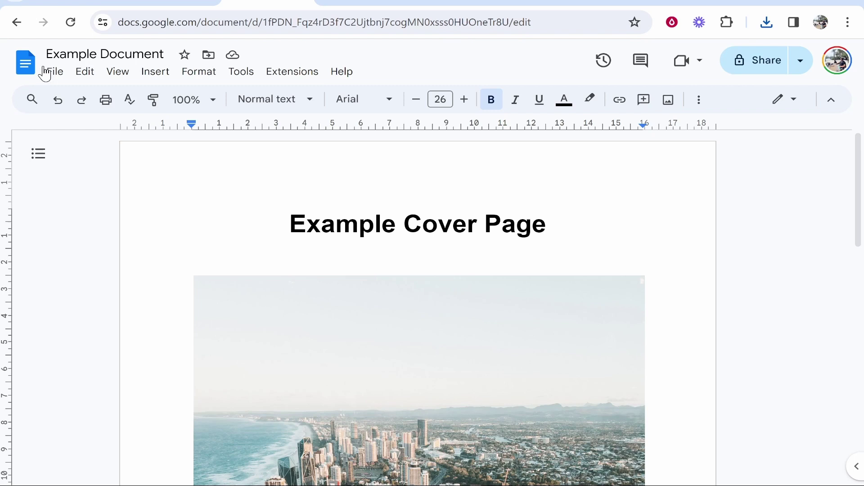
# Download Example Document's cover page as a PDF file.
pyautogui.click(52, 74)
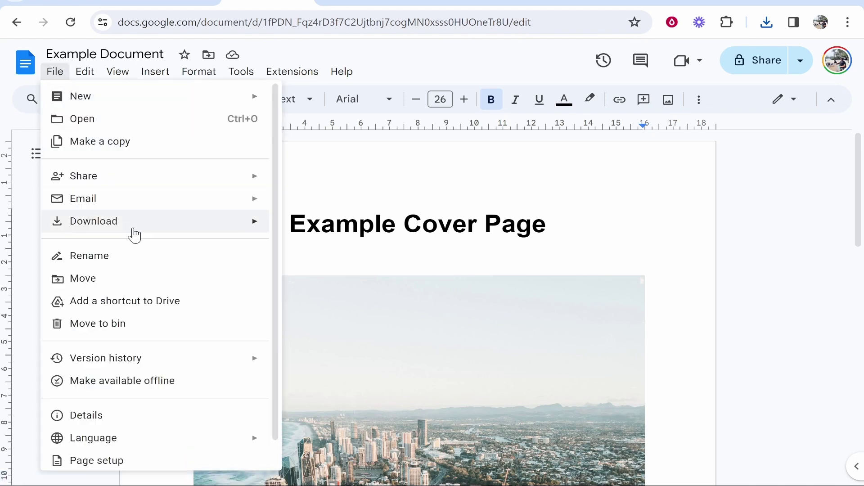
pyautogui.moveTo(257, 235)
pyautogui.click(360, 295)
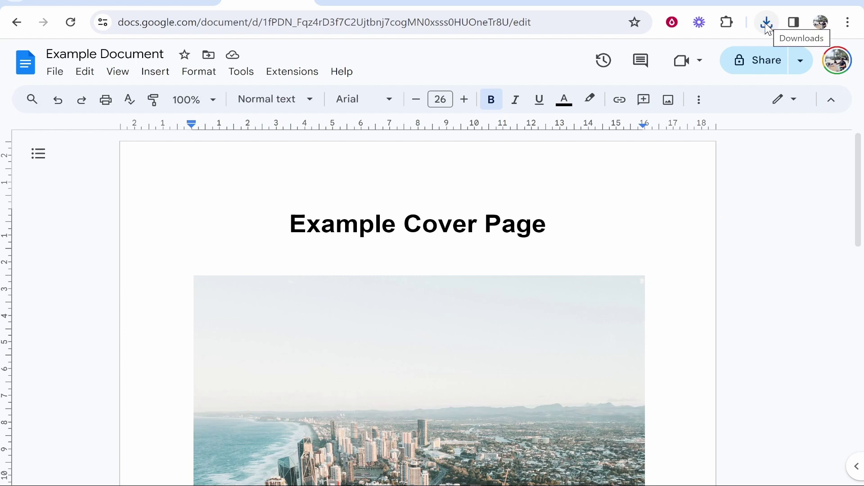
# Search Google for 'smallpdf' in a new tab and open smallpdf.com.
pyautogui.hotkey('ctrl', 't')
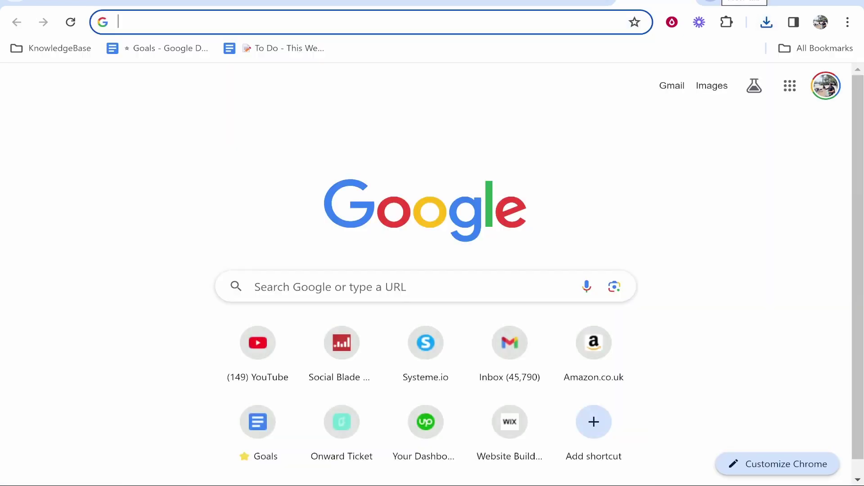
pyautogui.write('goo')
pyautogui.press('Return')
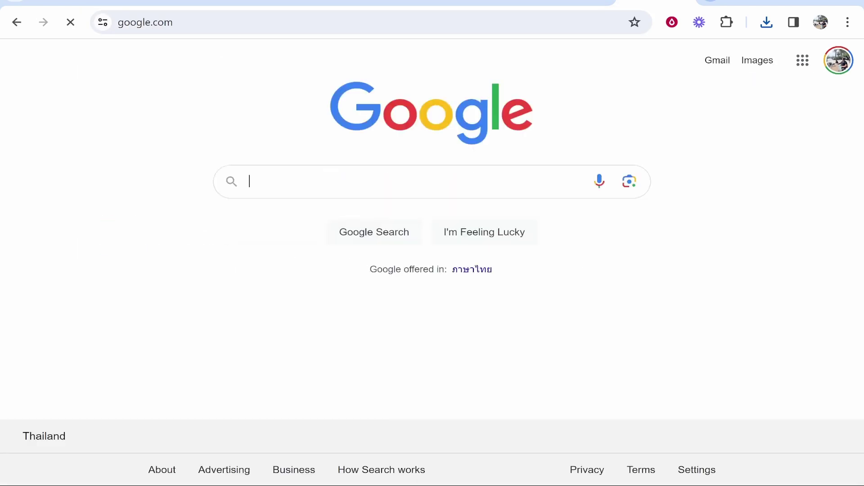
pyautogui.write('smallpdf')
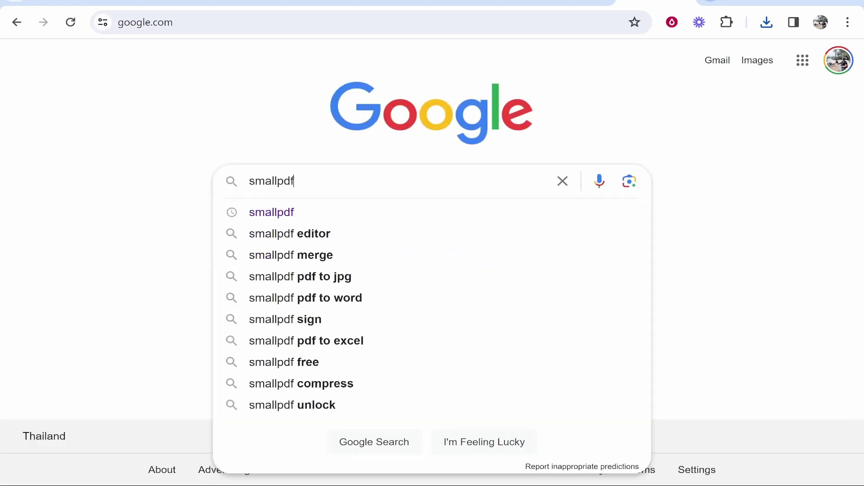
pyautogui.press('Return')
pyautogui.click(340, 217)
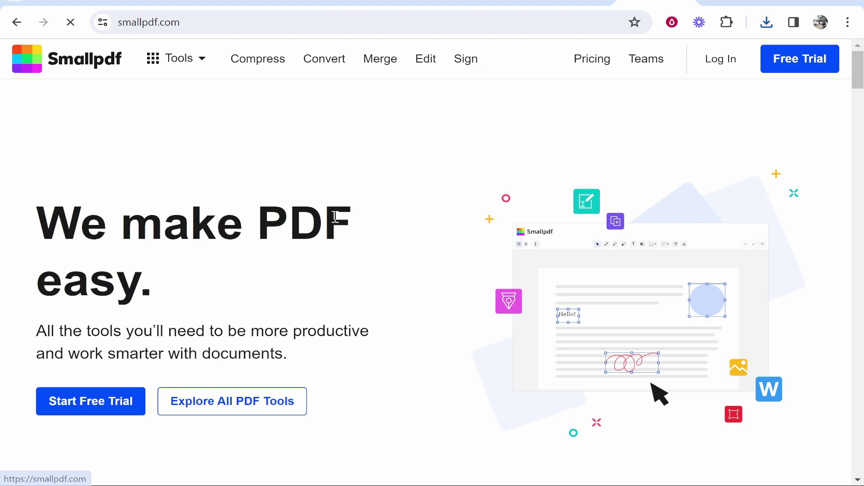
# Load the Example Document and Untitled document PDFs from Downloads into Smallpdf's Merge tool.
pyautogui.click(379, 68)
pyautogui.click(403, 282)
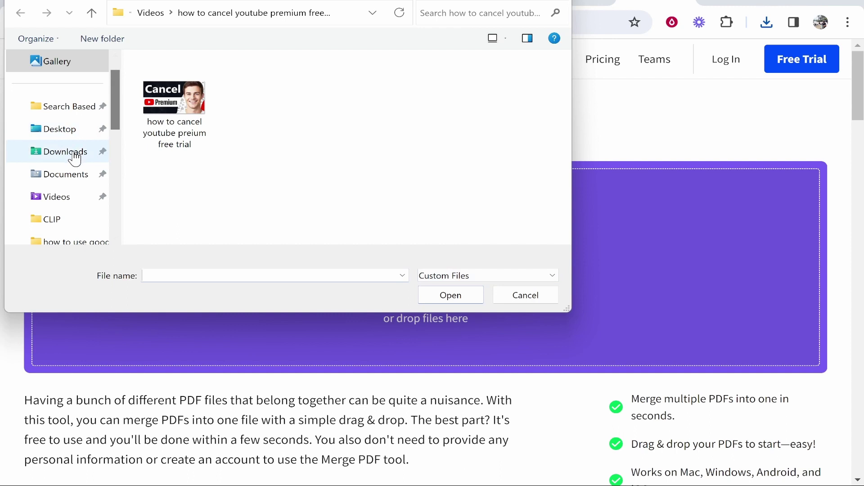
pyautogui.click(68, 152)
pyautogui.click(199, 99)
pyautogui.keyDown('ctrl'); pyautogui.click(199, 122); pyautogui.keyUp('ctrl')
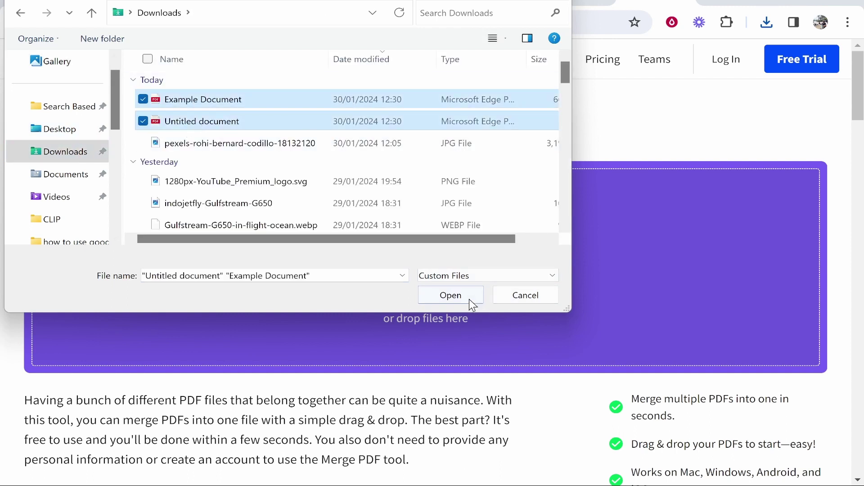
pyautogui.click(468, 298)
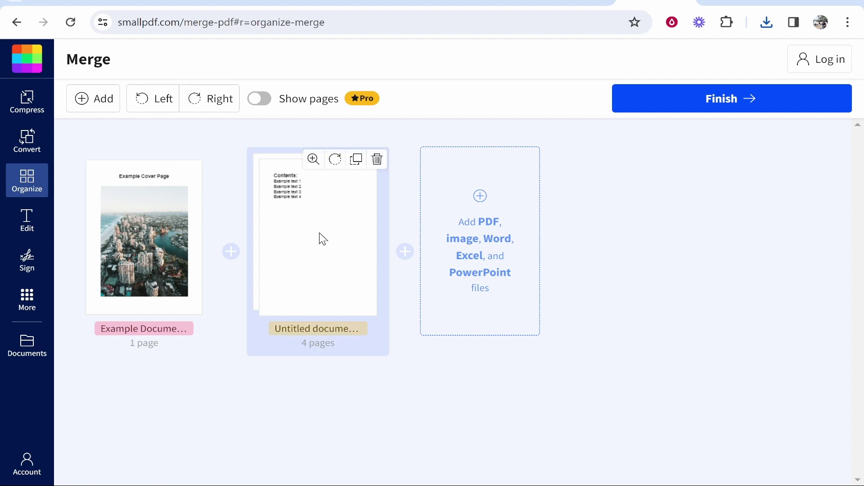
# Order the cover PDF first and merge the two files.
pyautogui.moveTo(316, 247); pyautogui.dragTo(193, 284)
pyautogui.moveTo(345, 254); pyautogui.dragTo(171, 250)
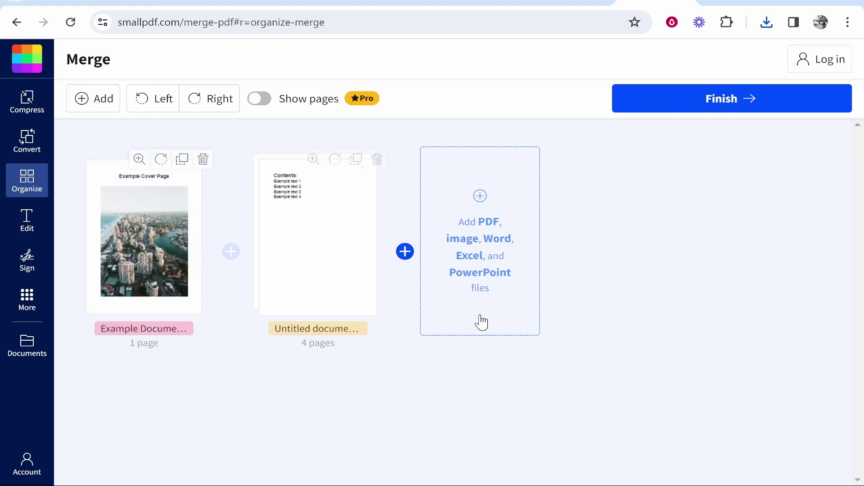
pyautogui.click(762, 110)
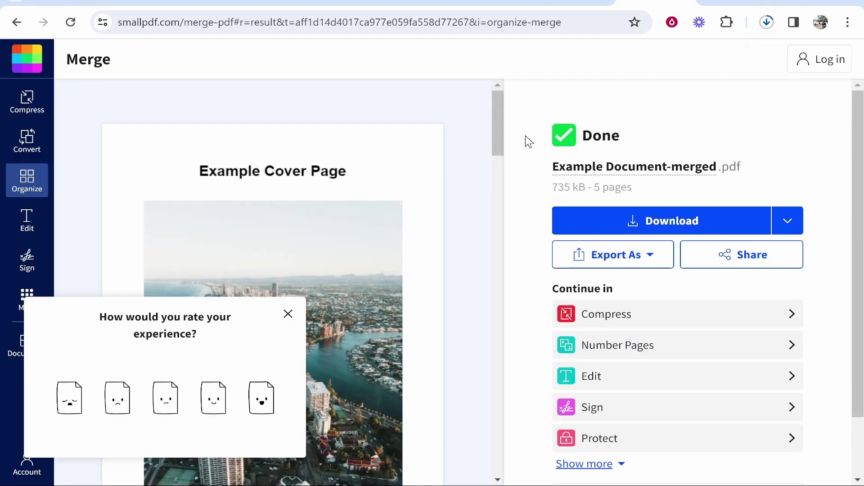
# Review the five merged pages in Smallpdf, then download Example Document-merged.pdf.
pyautogui.scroll(-5, 373, 199)
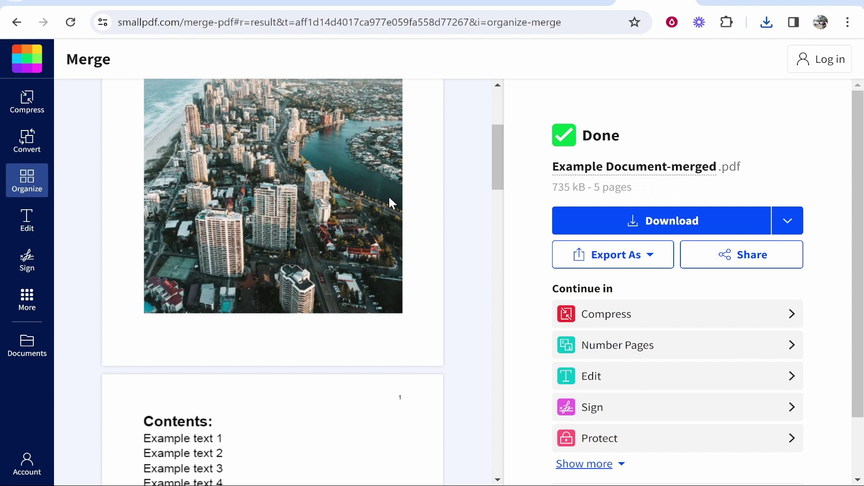
pyautogui.scroll(3, 388, 196)
pyautogui.scroll(-5, 411, 280)
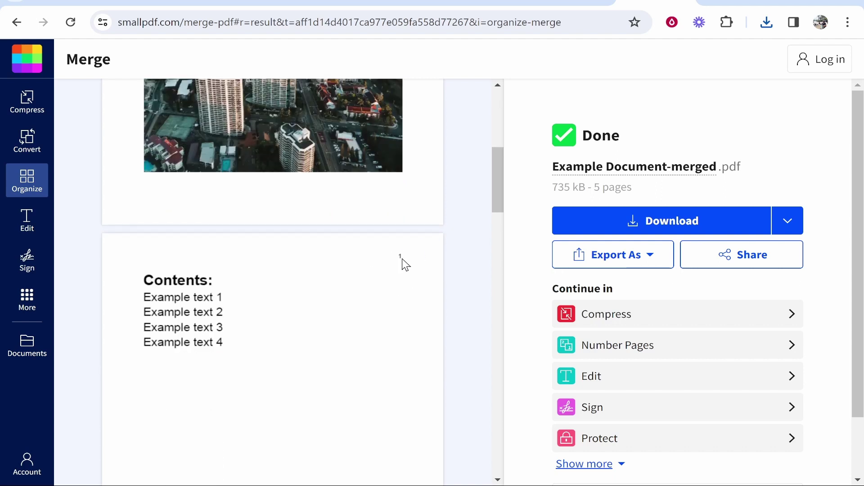
pyautogui.scroll(-3, 406, 234)
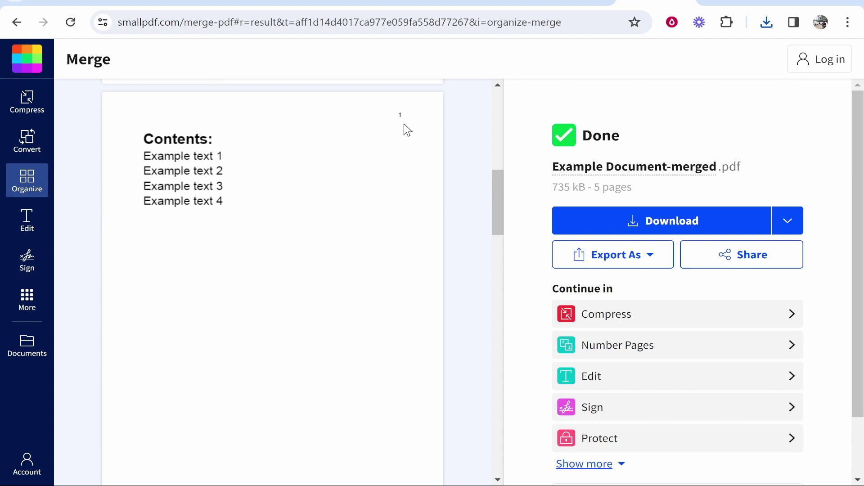
pyautogui.scroll(-20, 411, 215)
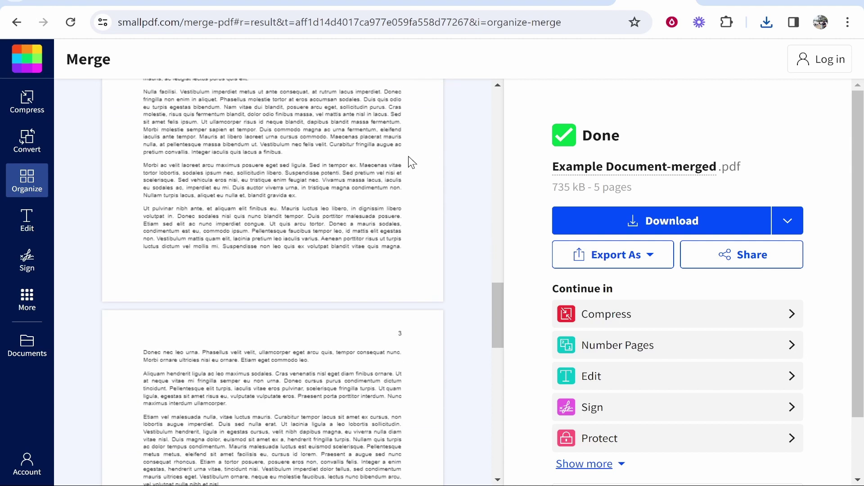
pyautogui.scroll(-10, 409, 250)
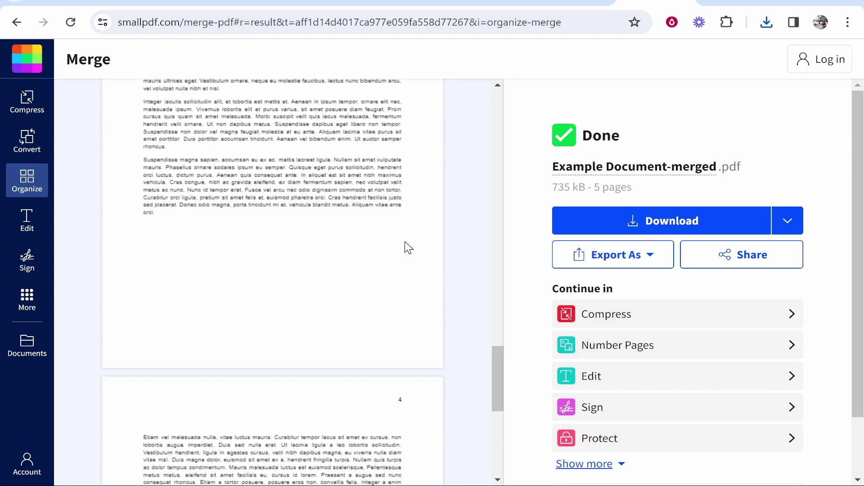
pyautogui.scroll(4, 409, 250)
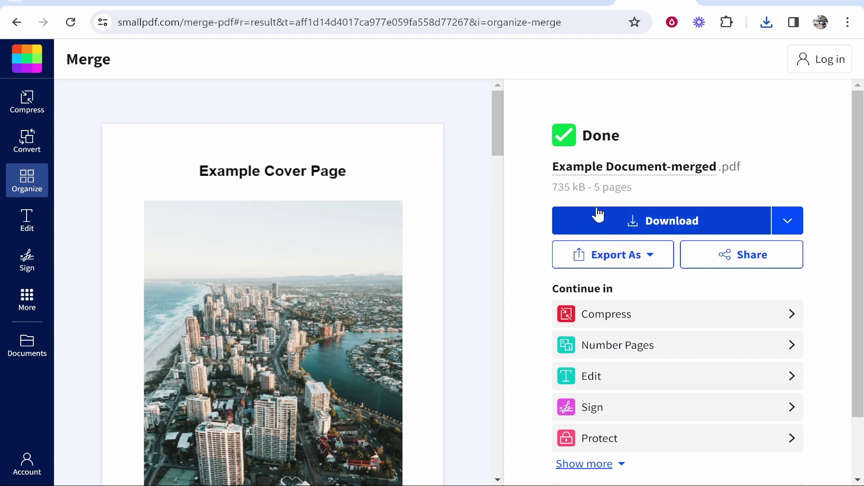
pyautogui.click(656, 220)
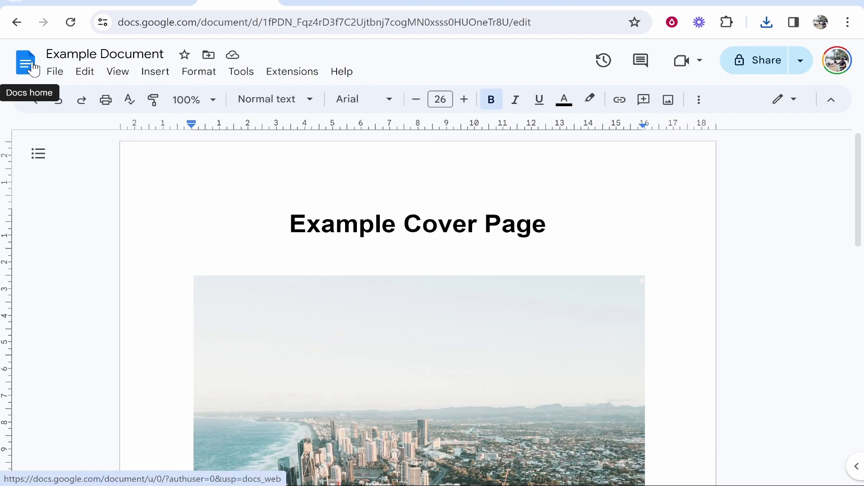
# Search the web for 'google drive' and go to the Google Drive file list.
pyautogui.click(212, 22)
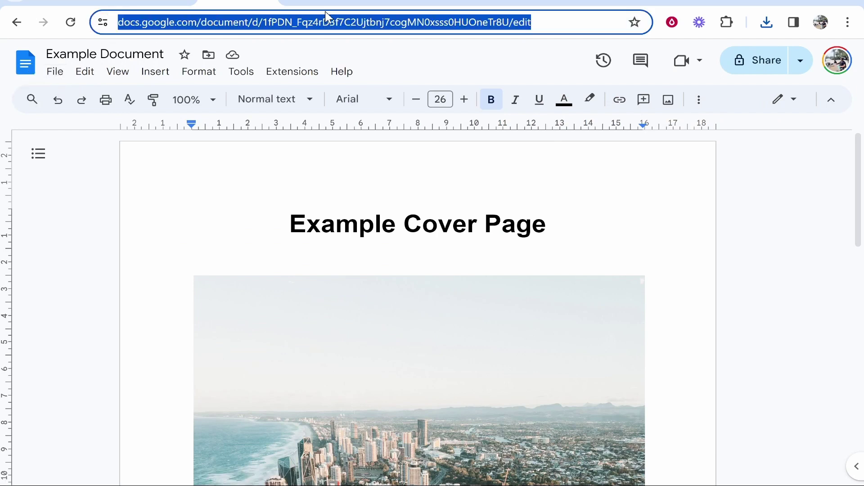
pyautogui.write('google drive')
pyautogui.press('Return')
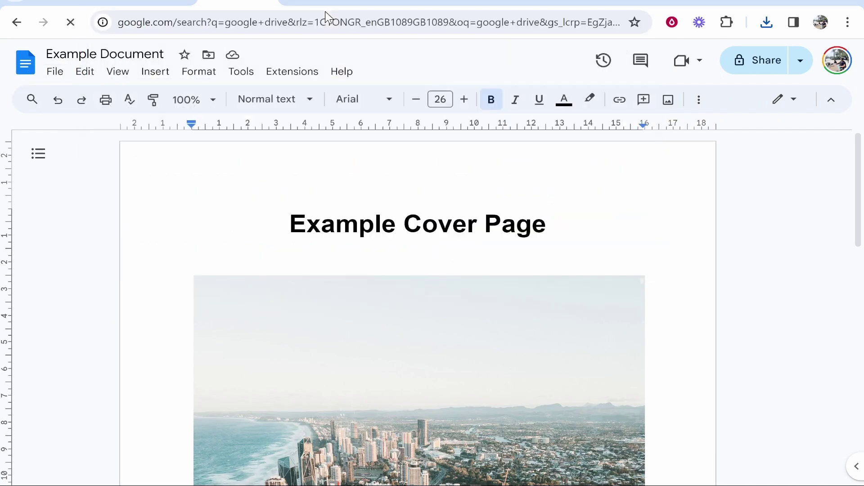
pyautogui.click(148, 215)
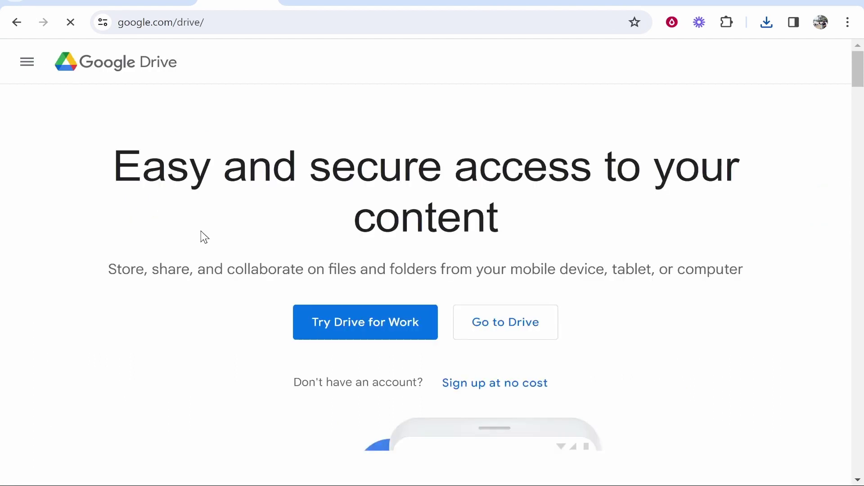
pyautogui.click(486, 322)
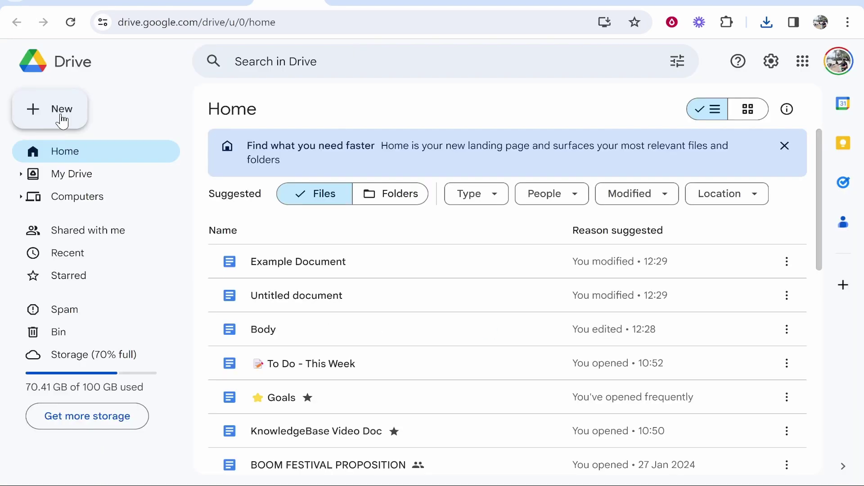
# Upload Example Document-merged (1).pdf to Drive and open it to check the page numbering.
pyautogui.click(62, 119)
pyautogui.click(63, 140)
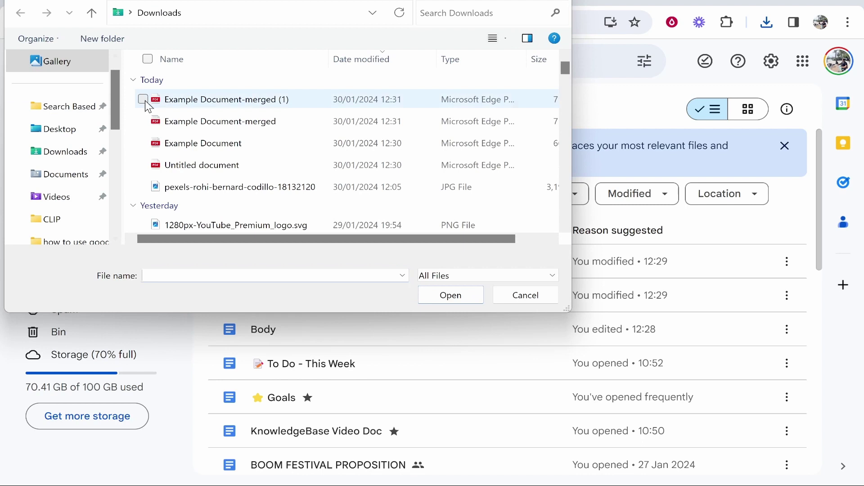
pyautogui.doubleClick(233, 98)
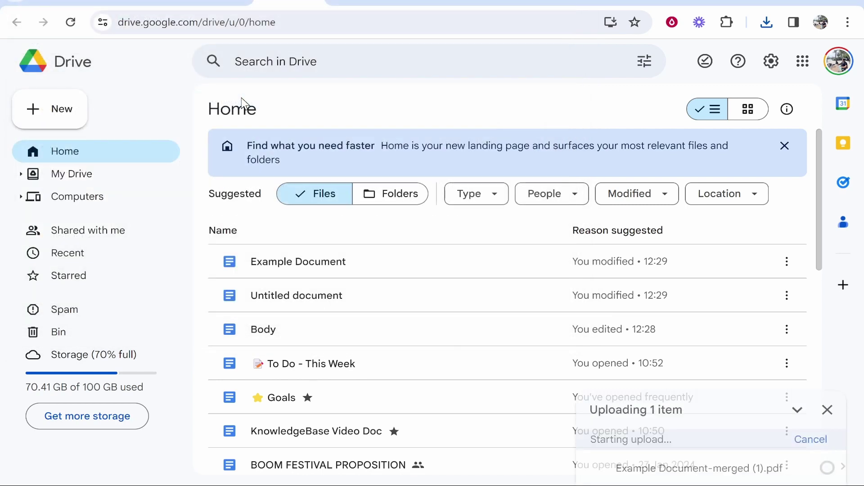
pyautogui.click(676, 477)
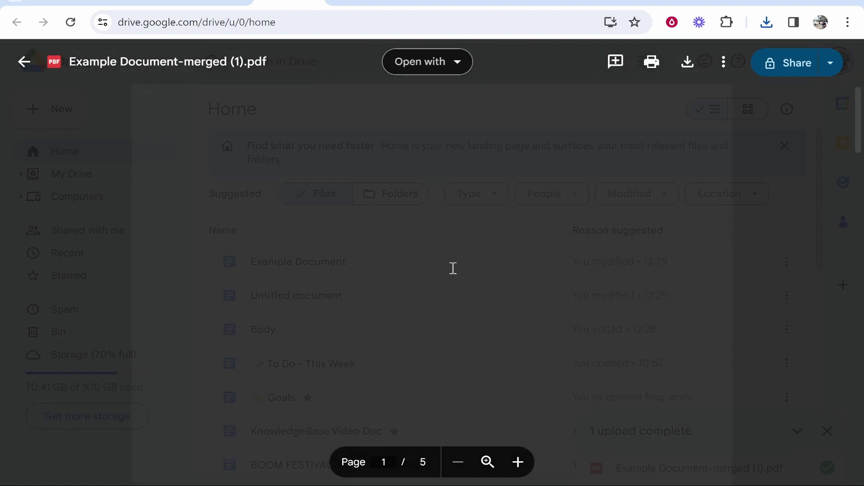
pyautogui.scroll(-10, 519, 381)
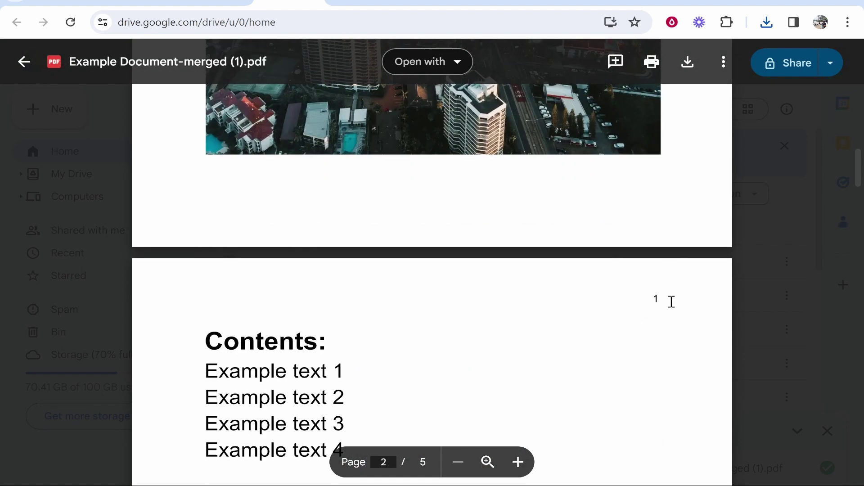